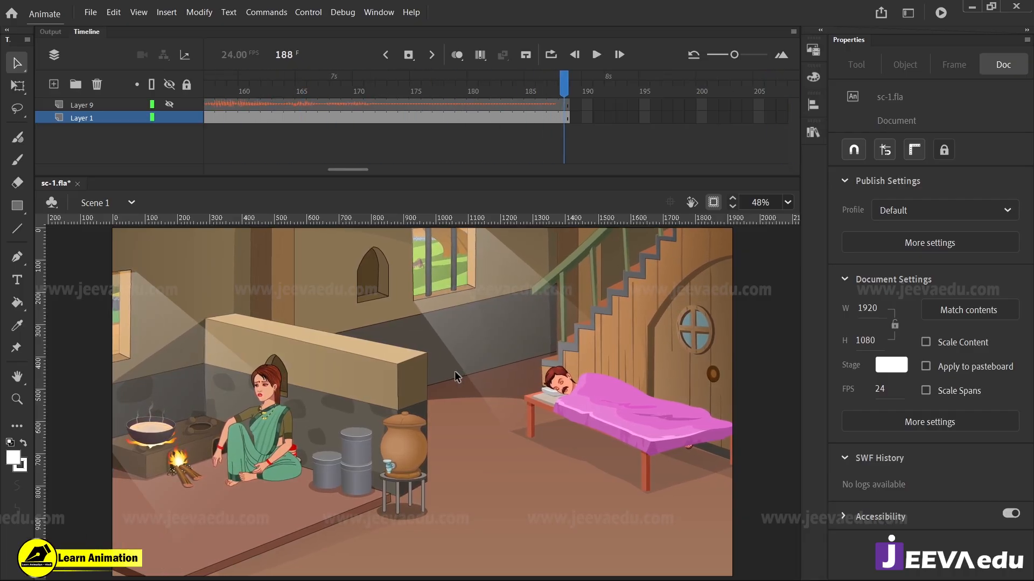
From frame 1 of the scene, enter Symbol 2 and open the seated woman's nested symbol for editing
key(Return)
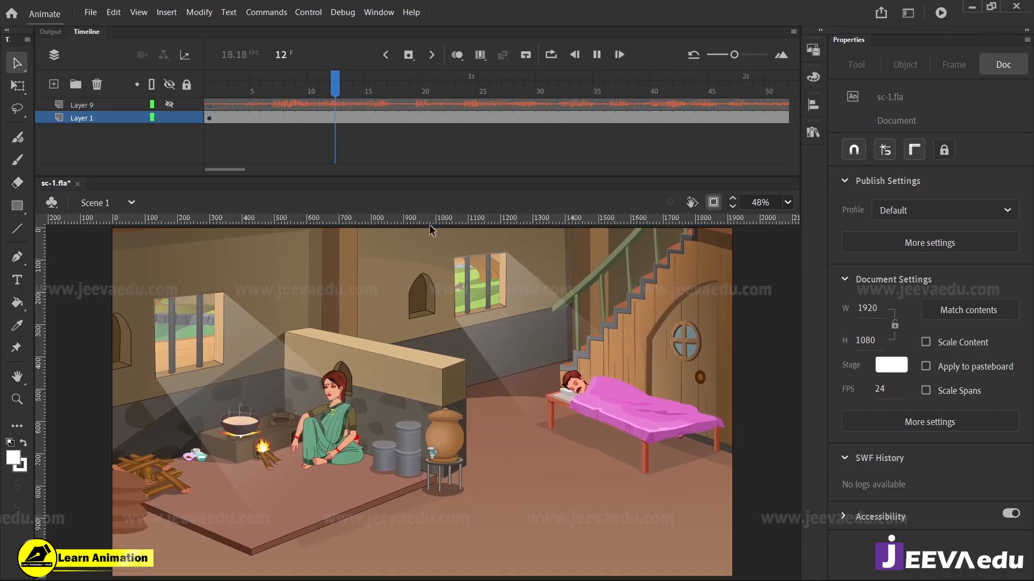
drag(402, 98, 210, 130)
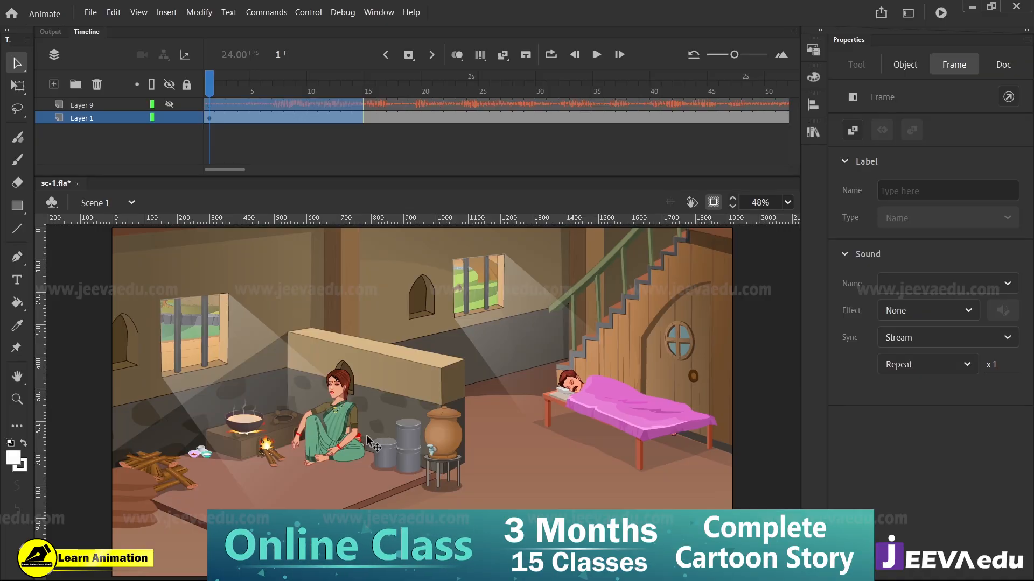
click(350, 428)
double_click(349, 428)
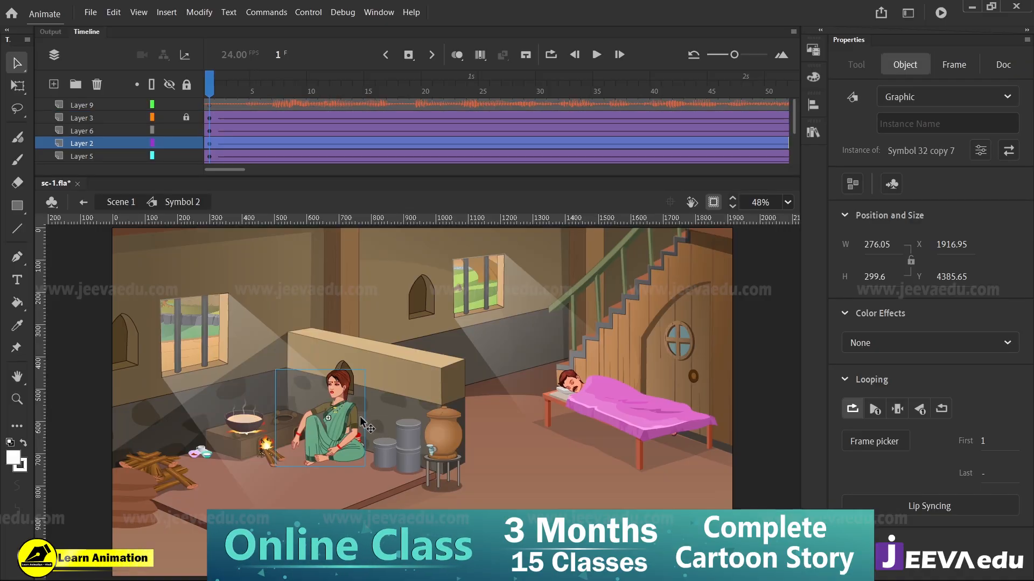
key(z)
drag(245, 343, 417, 487)
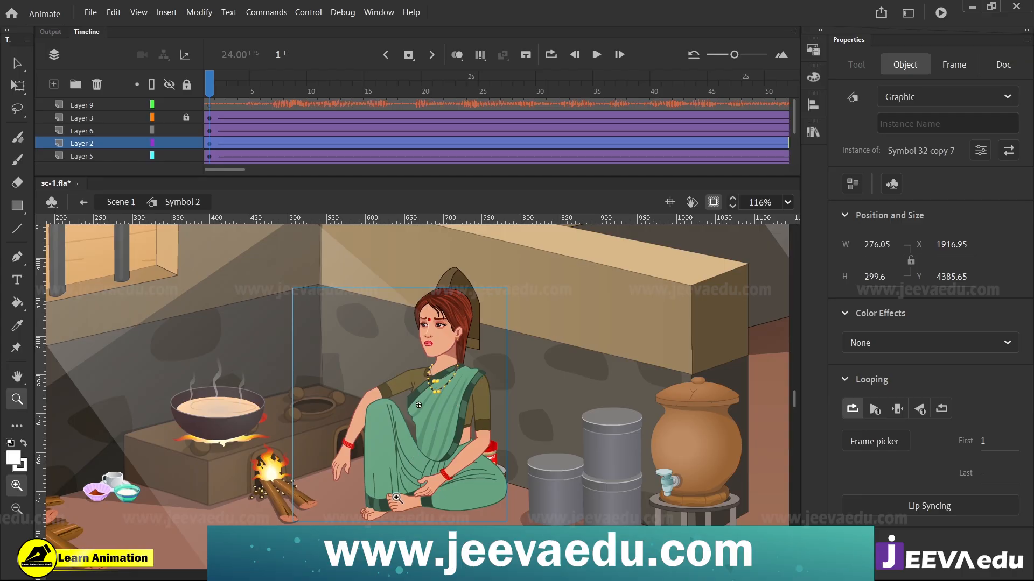
key(v)
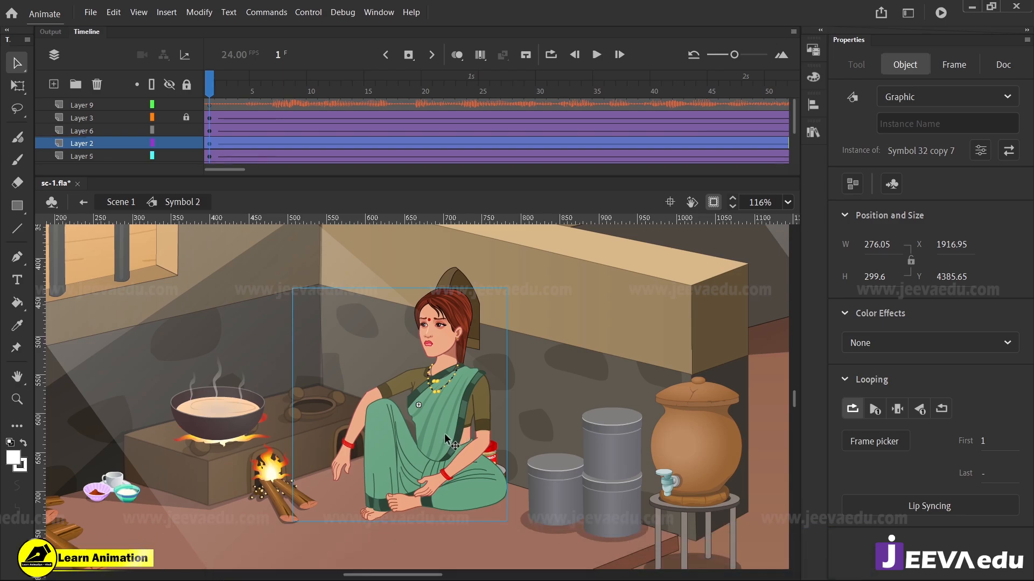
double_click(446, 440)
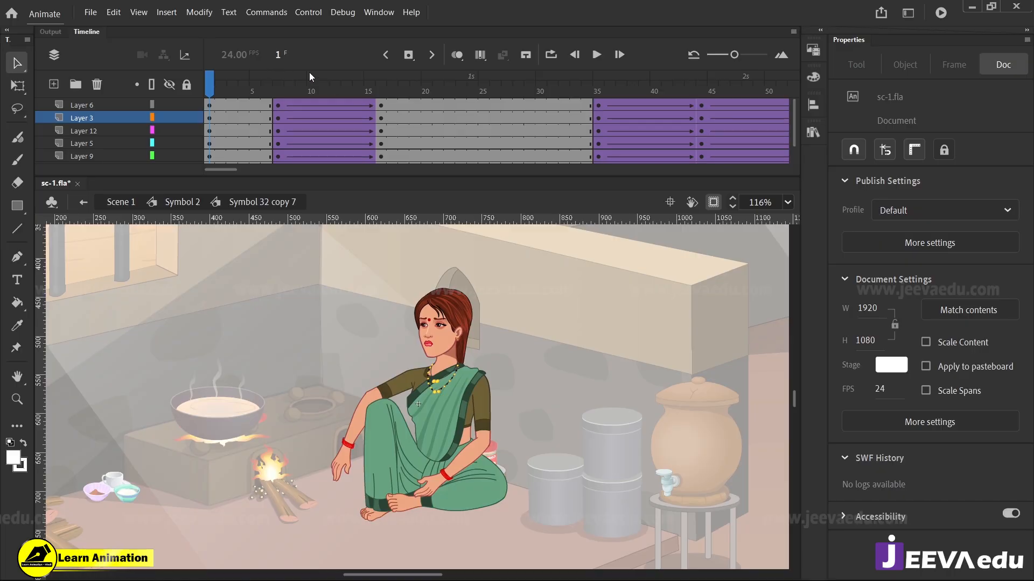
Examine the woman's head and body poses around the tween keyframe at frame 44
drag(574, 83, 420, 152)
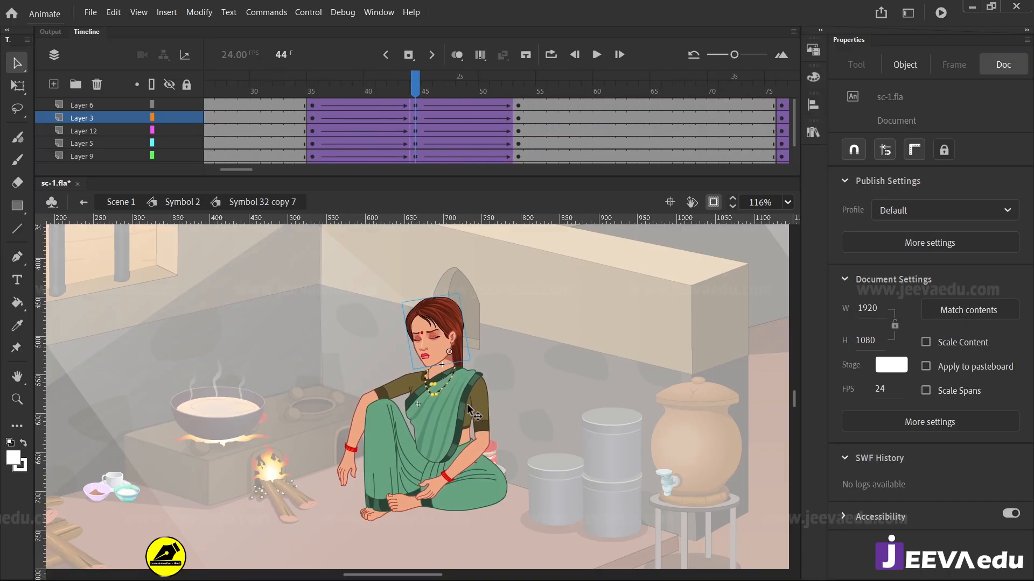
click(438, 342)
key(z)
drag(295, 286, 544, 521)
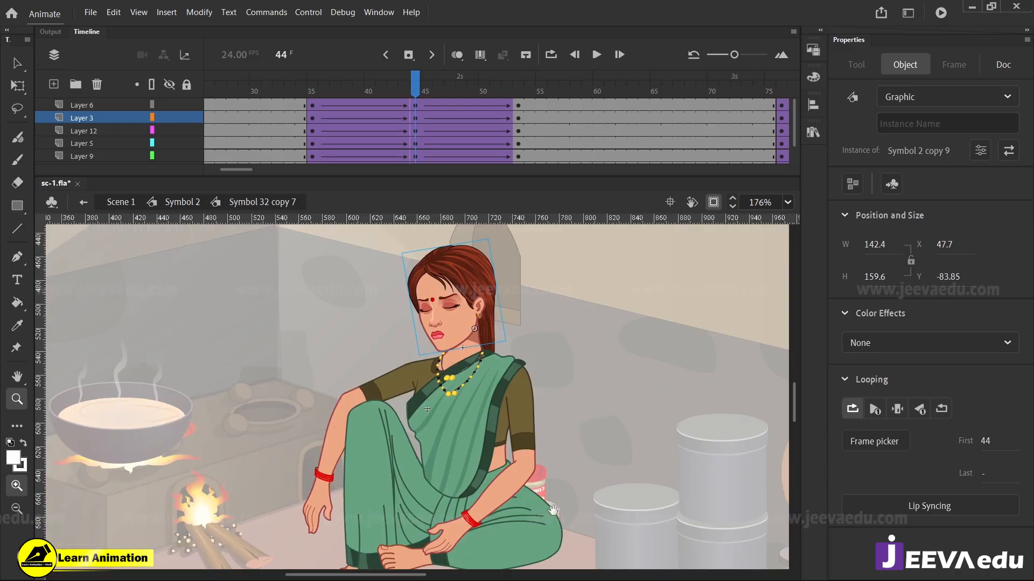
drag(623, 506, 541, 502)
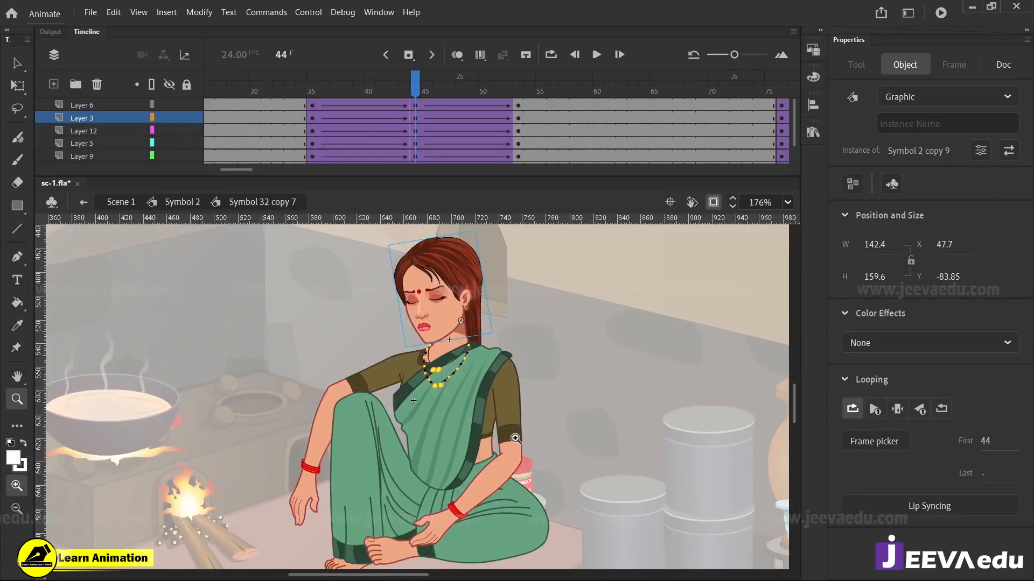
key(v)
drag(421, 88, 409, 130)
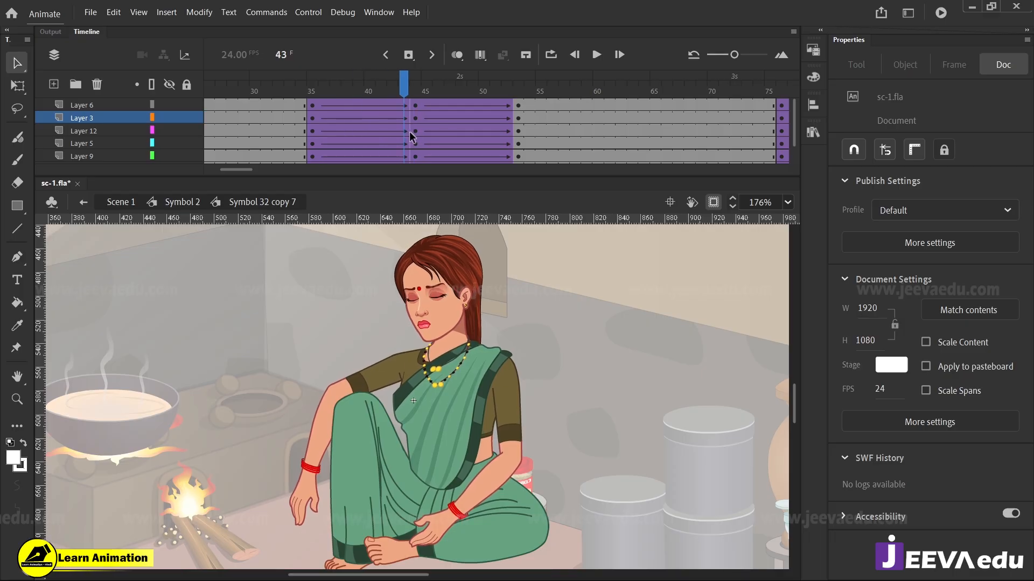
click(409, 131)
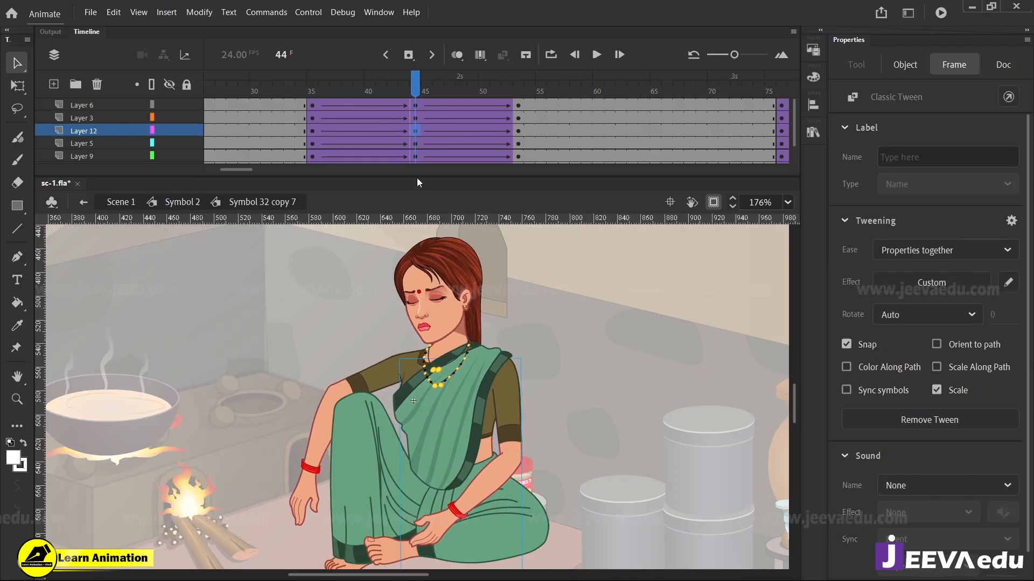
click(455, 314)
key(q)
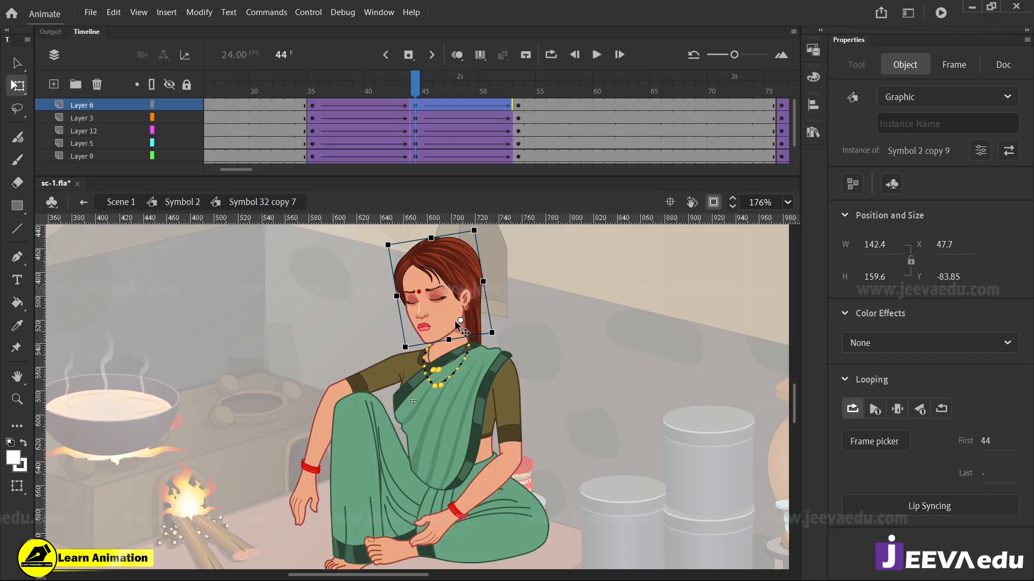
drag(478, 331, 347, 347)
key(ctrl+z)
Compare the head's transformation point on Layer 6 at the keyframes on frames 35, 44 and 53
key(z)
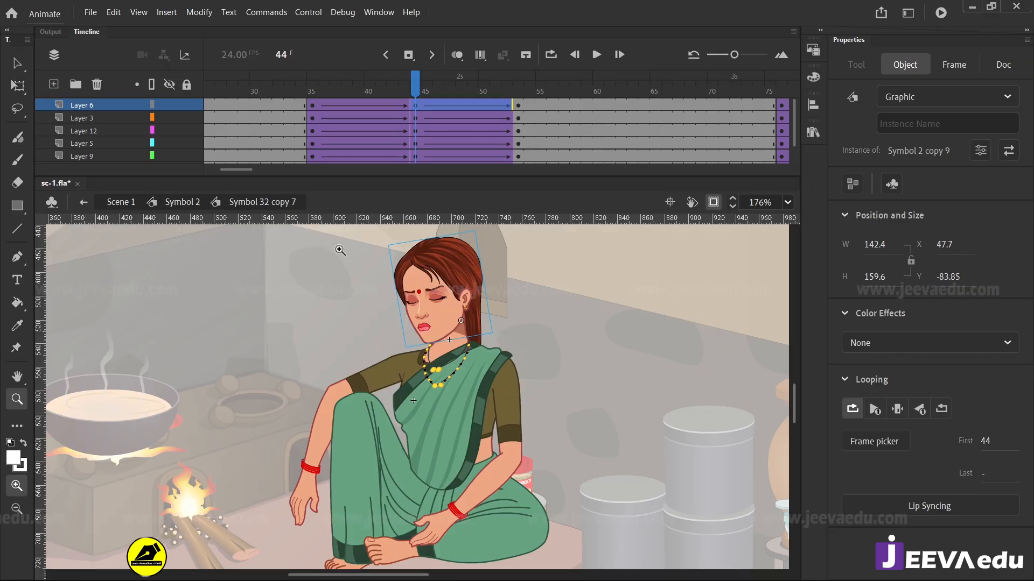
drag(333, 241, 531, 418)
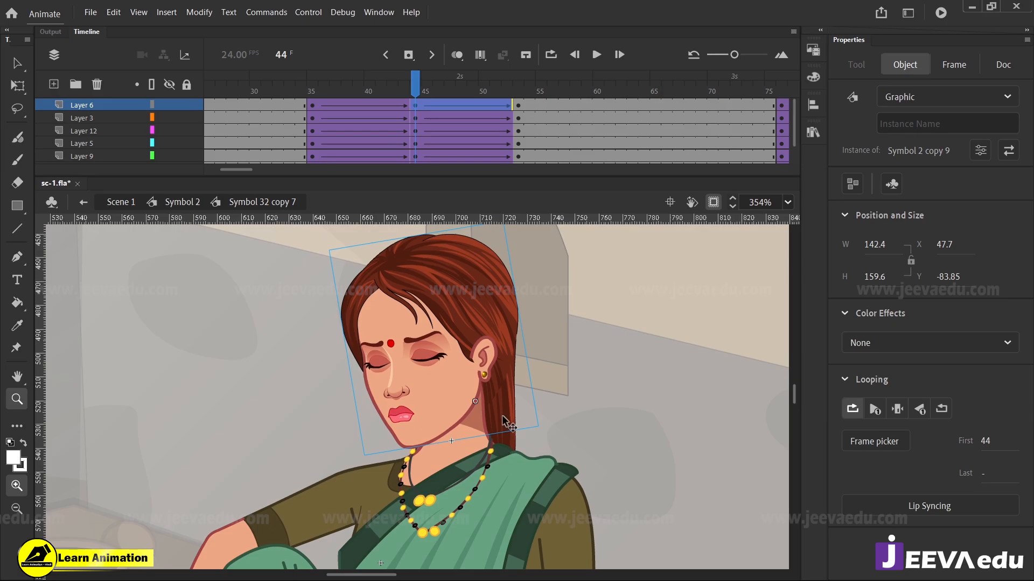
key(q)
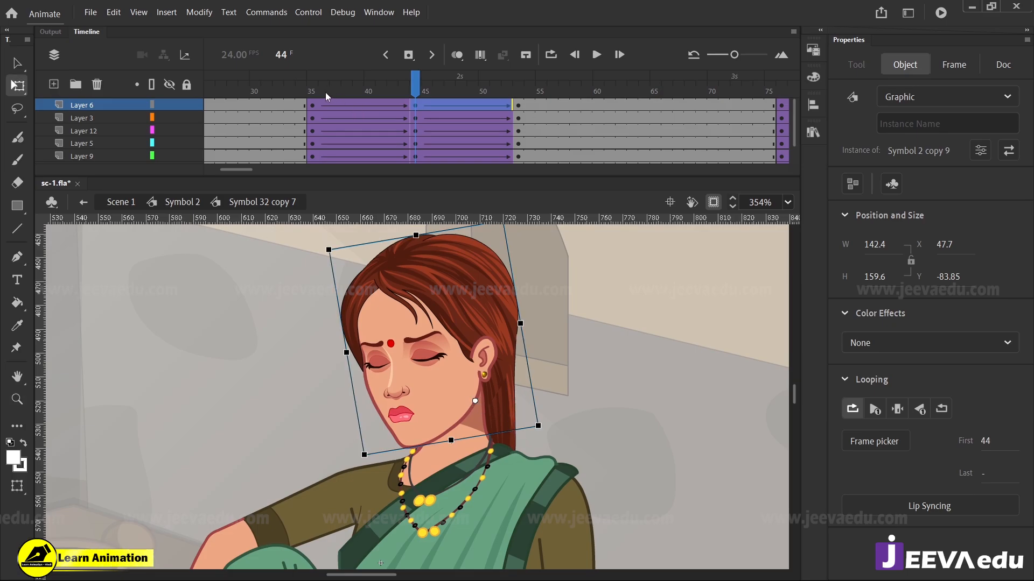
click(311, 107)
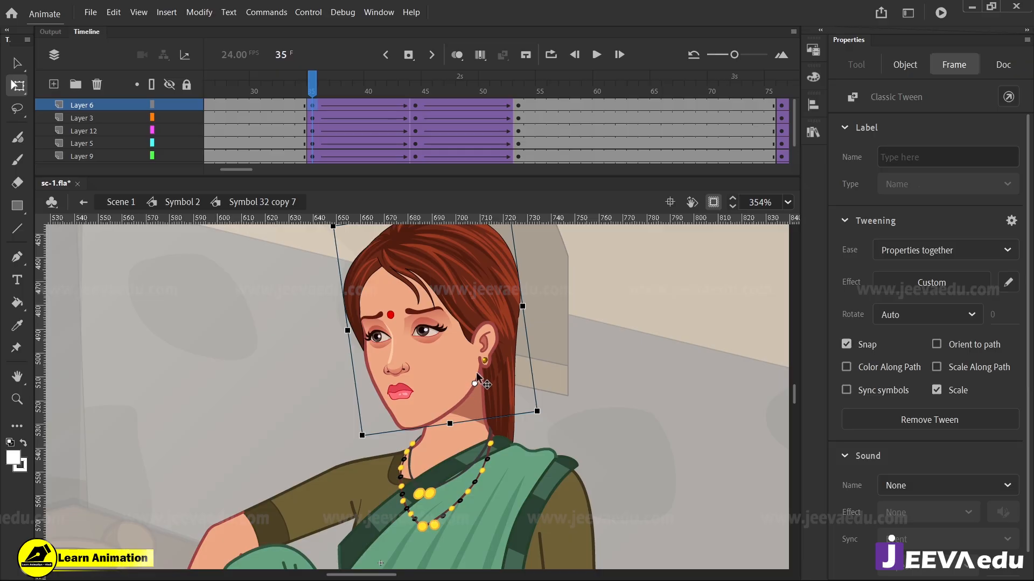
click(415, 105)
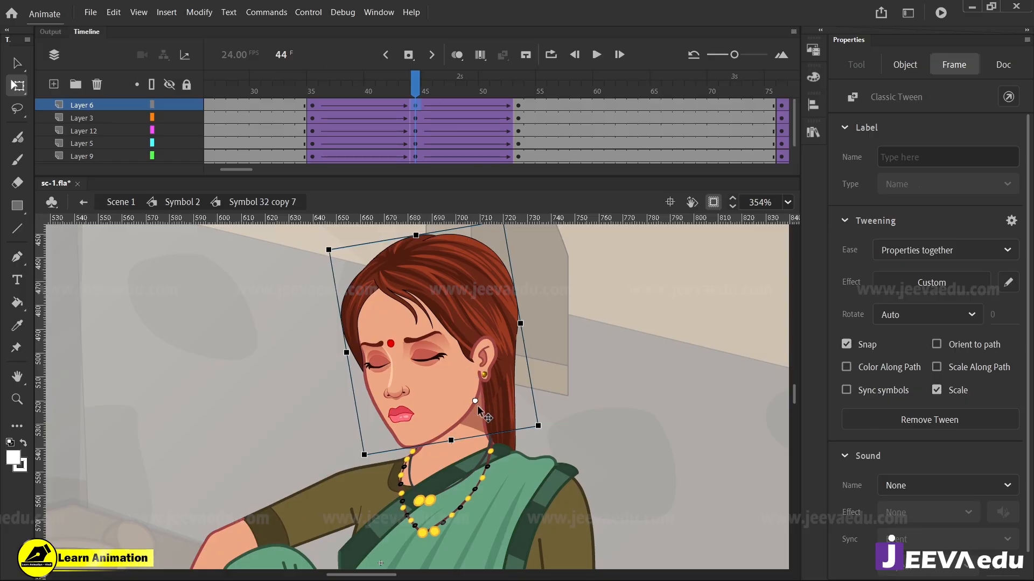
click(518, 105)
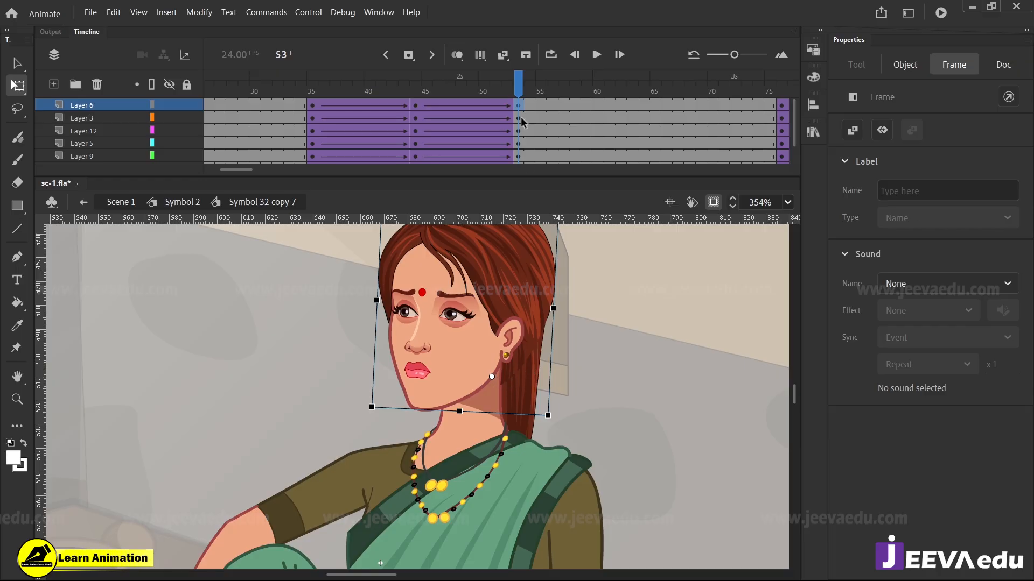
Try moving the head's transformation point at frame 44 up onto the cheek beside the earring
click(418, 107)
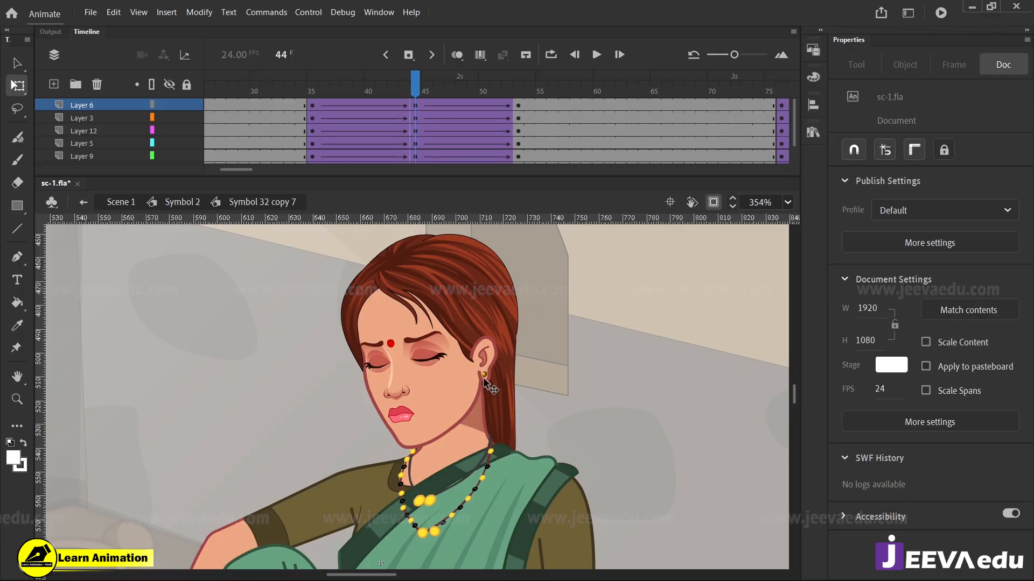
click(480, 399)
drag(476, 399, 468, 379)
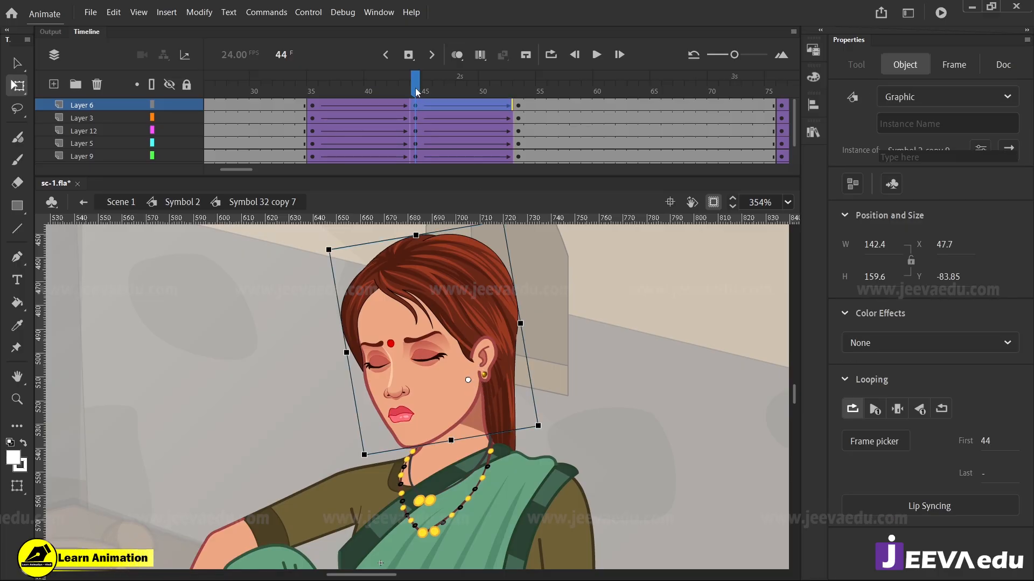
drag(346, 117, 410, 144)
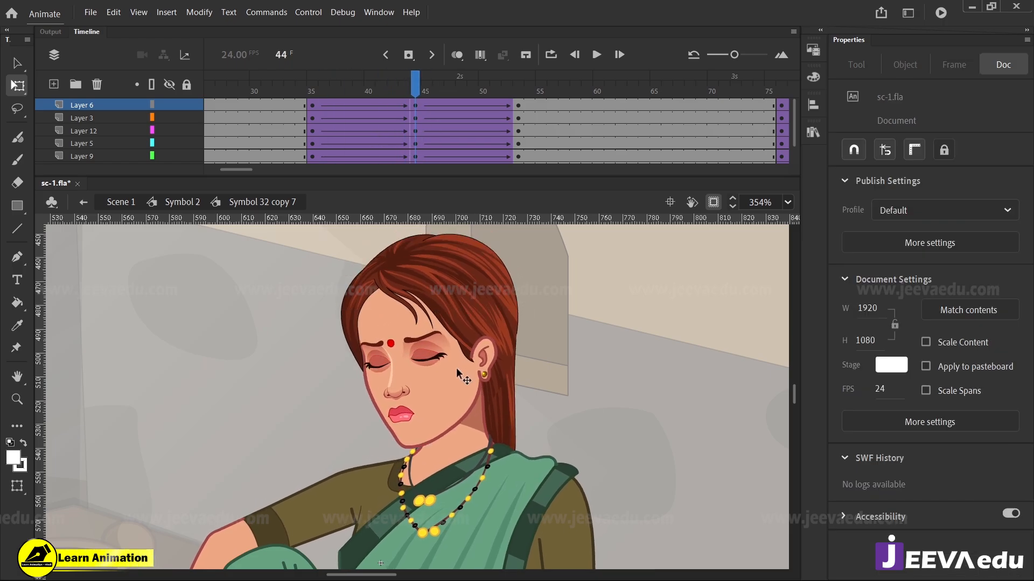
click(457, 367)
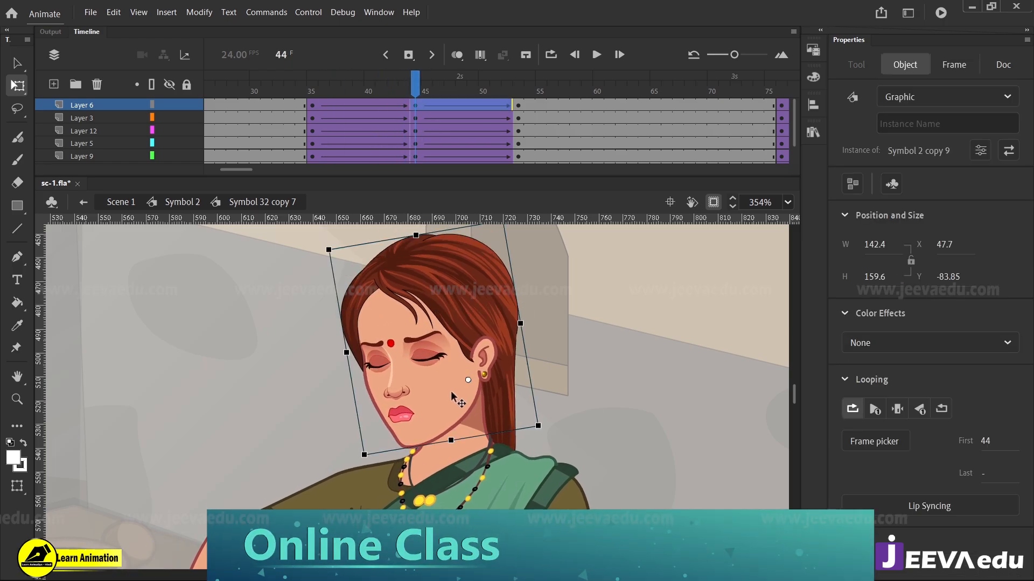
click(509, 427)
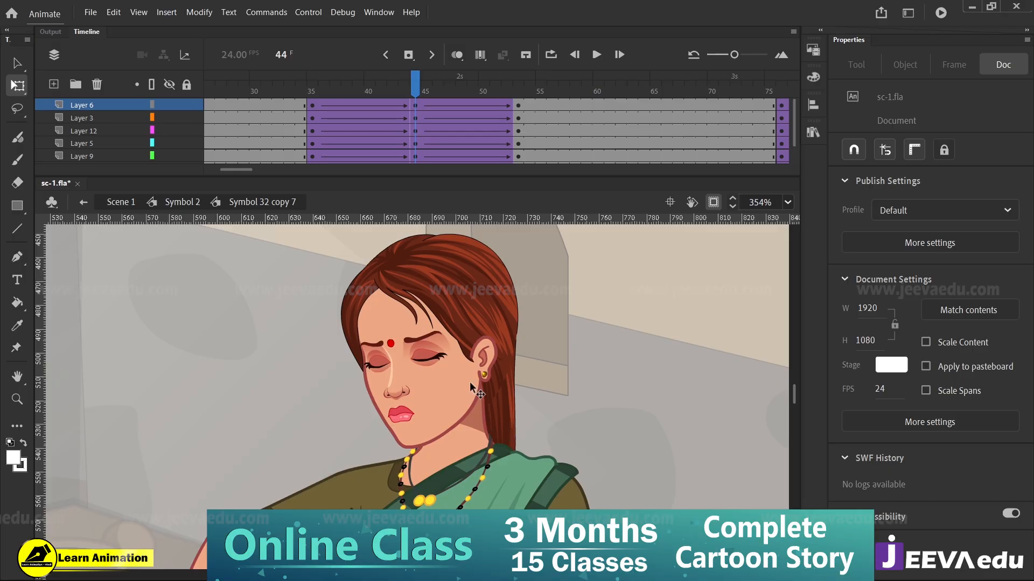
click(462, 337)
key(Escape)
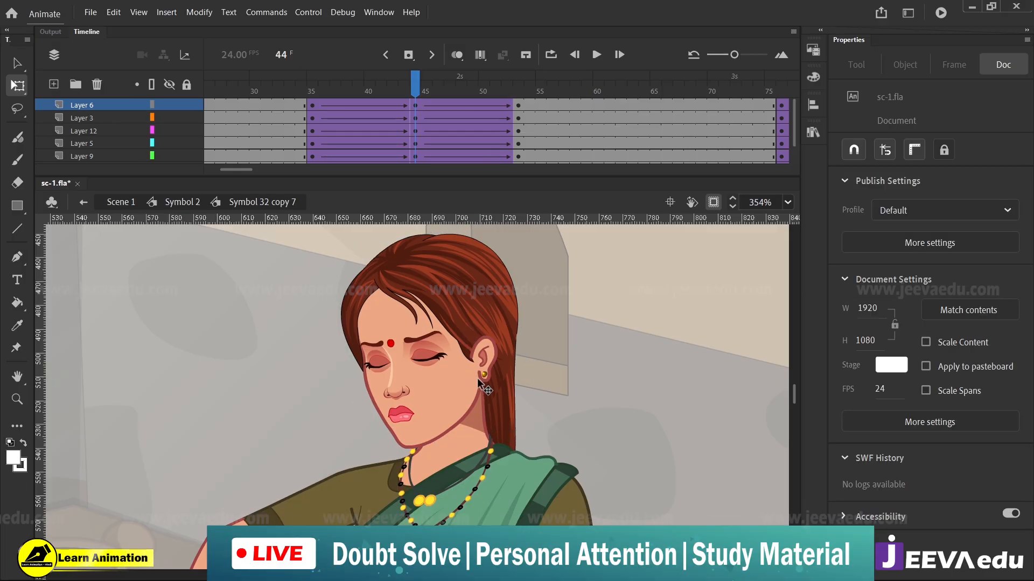
click(483, 381)
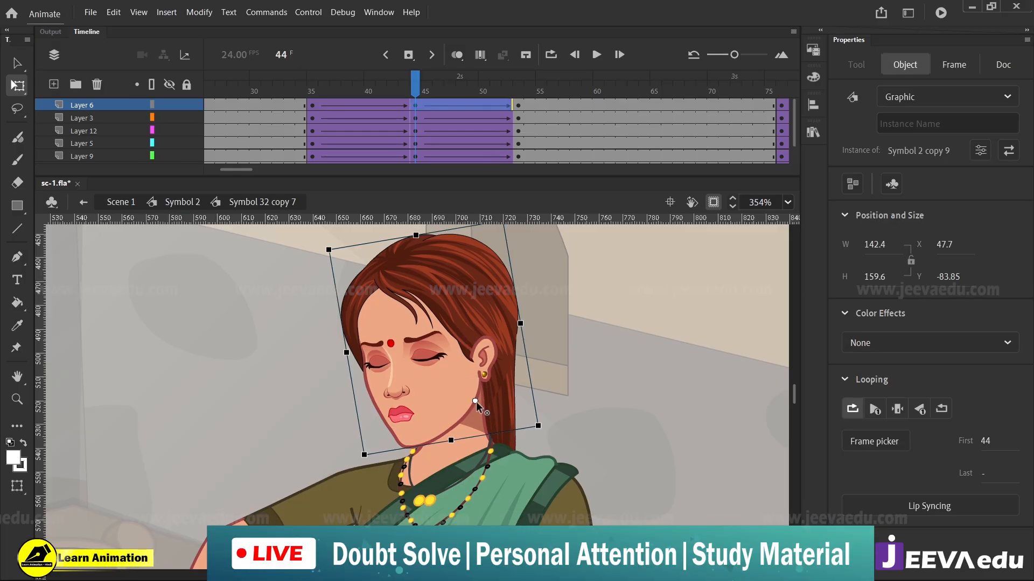
Move the head's transformation point at frame 53 onto the forehead, just above the red bindi
click(315, 104)
drag(315, 104, 519, 135)
drag(598, 372, 586, 404)
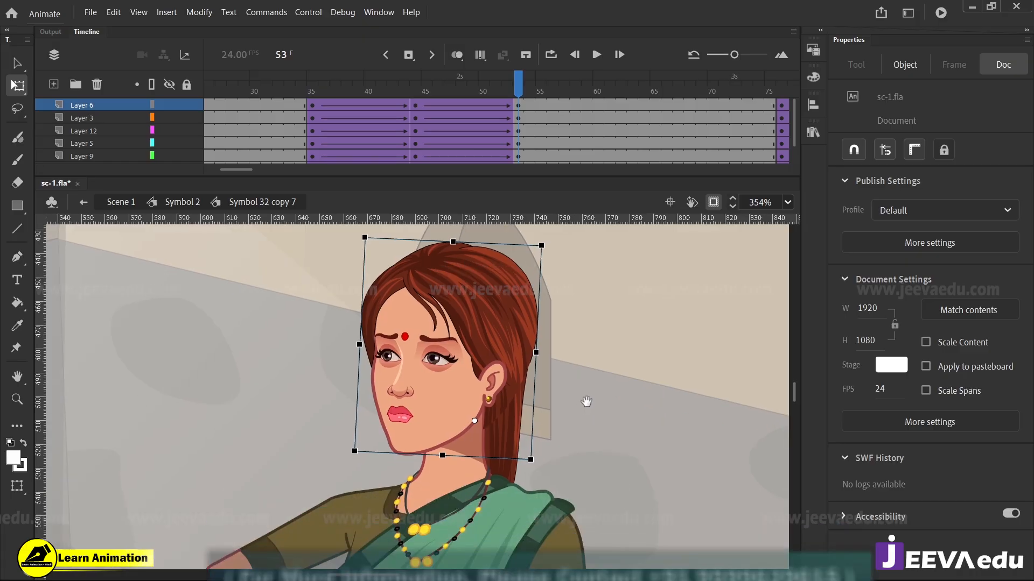
drag(477, 421, 410, 328)
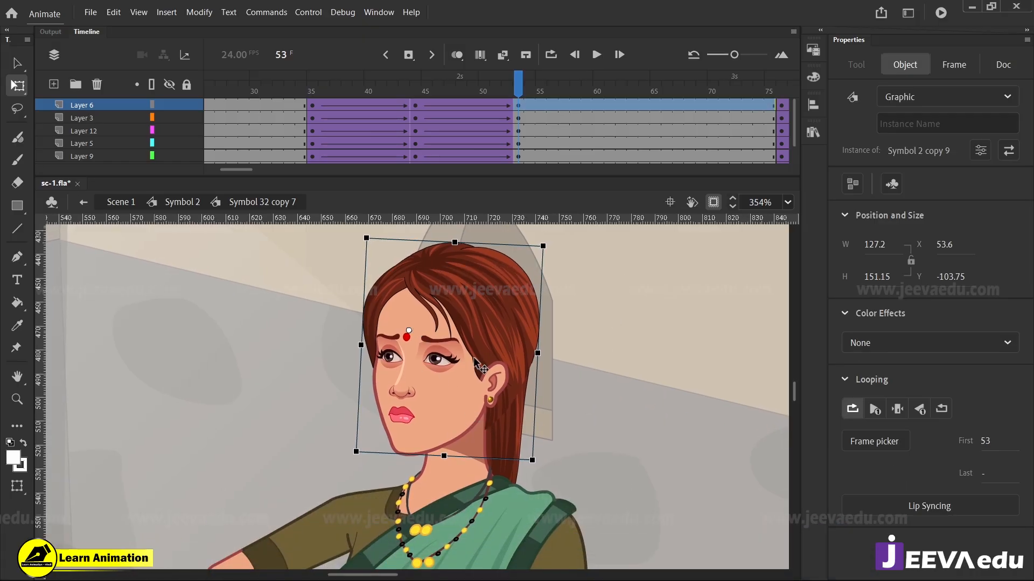
Scrub through the head animation between frames 44 and 88 to examine how the head moves during the tweens
click(431, 87)
drag(429, 85, 495, 145)
click(509, 342)
drag(510, 342, 507, 381)
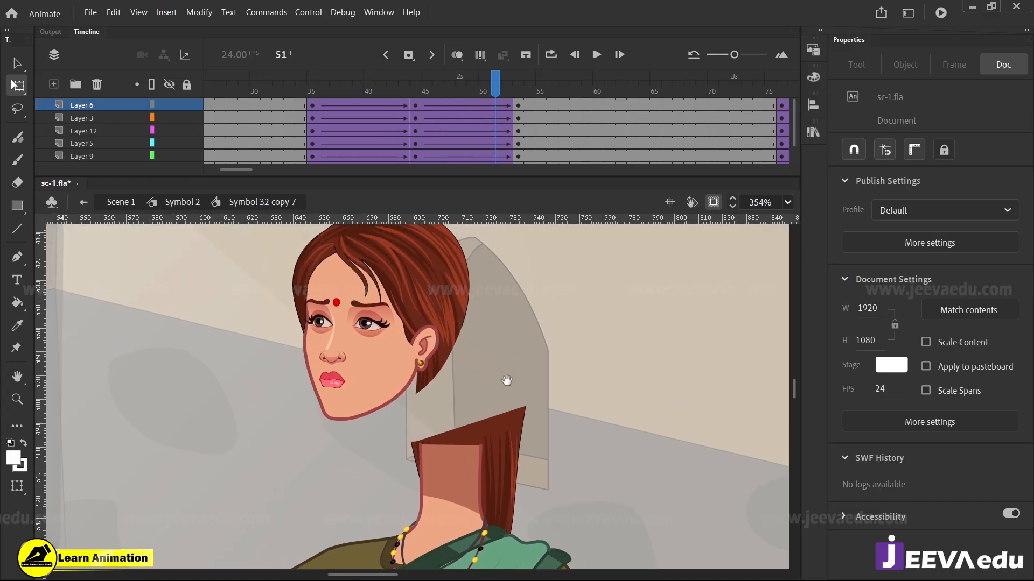
drag(497, 107, 514, 118)
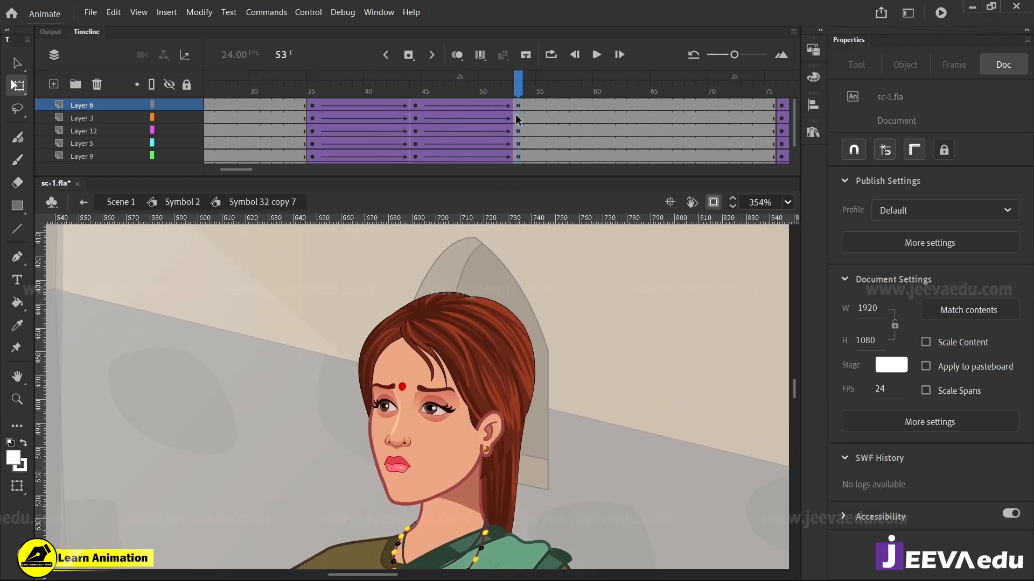
drag(534, 84, 493, 112)
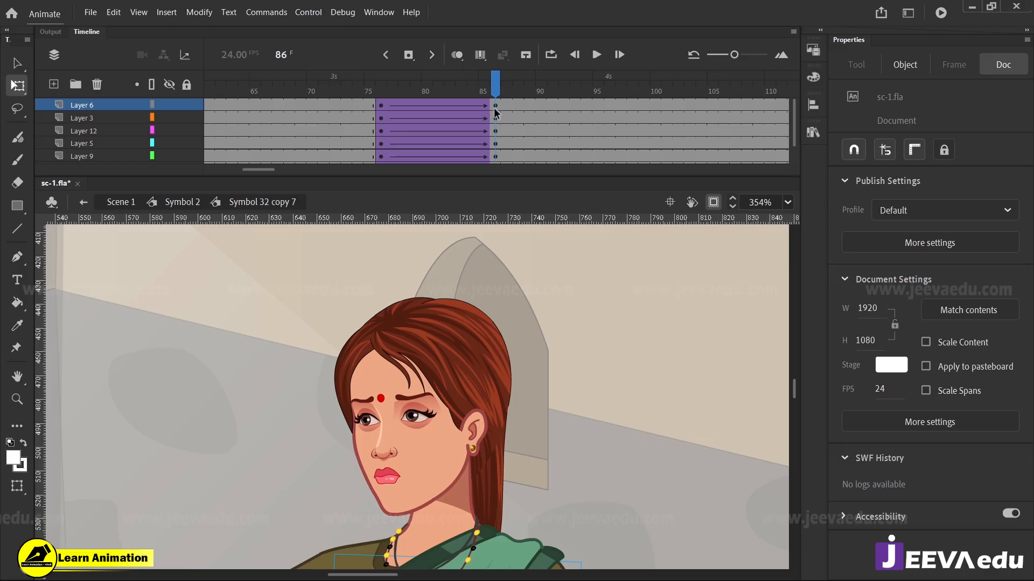
drag(494, 96, 518, 137)
drag(496, 427, 486, 375)
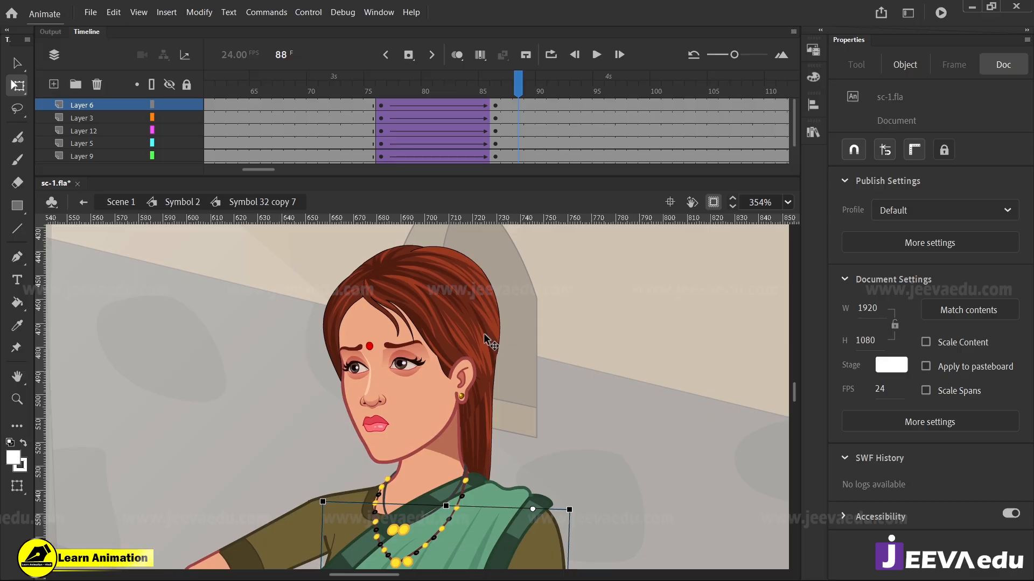
drag(480, 94, 610, 156)
drag(579, 389, 549, 466)
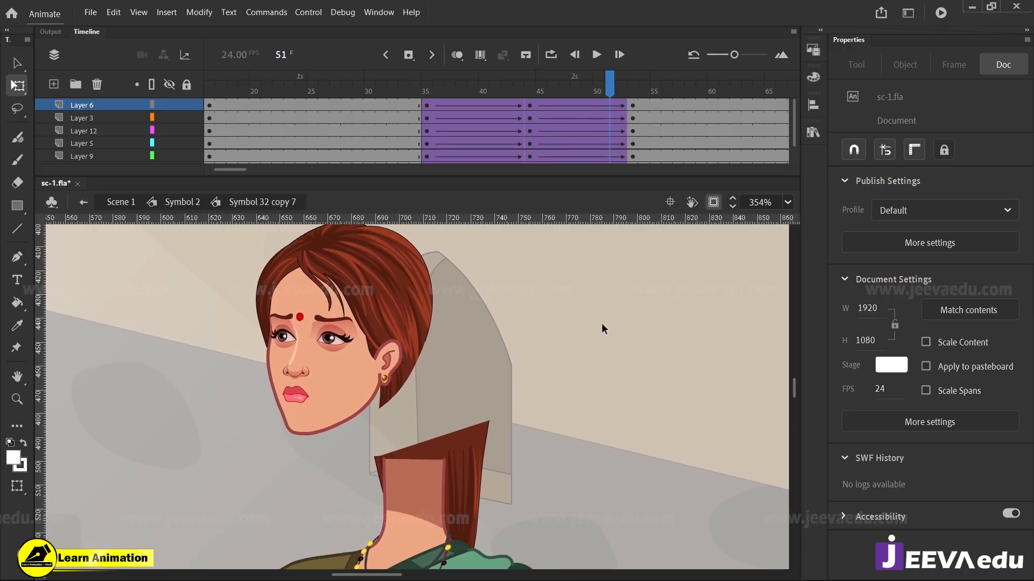
Select the head at frame 53 and briefly hide Layer 6 to check that this layer holds it
click(627, 97)
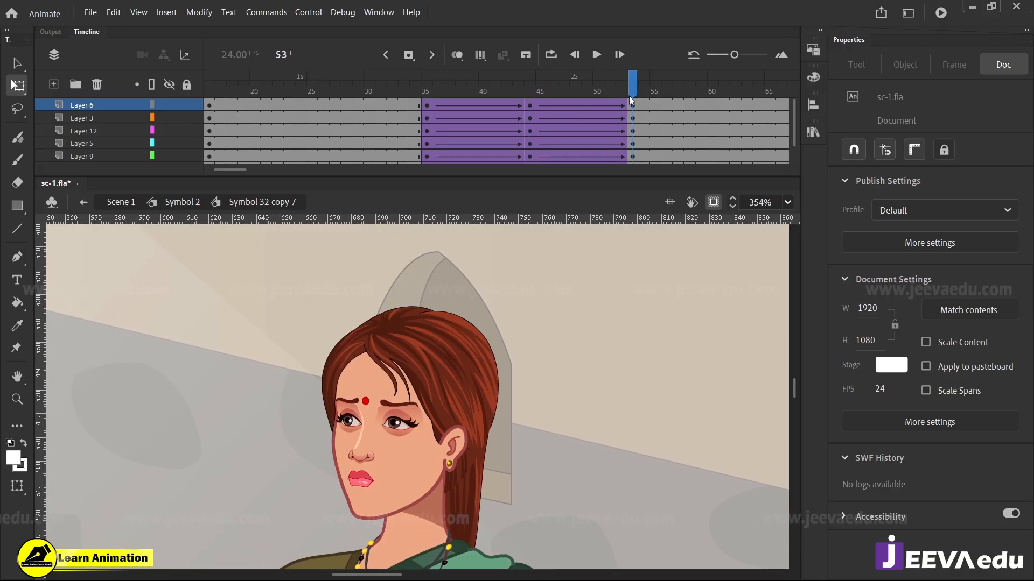
key(v)
click(428, 431)
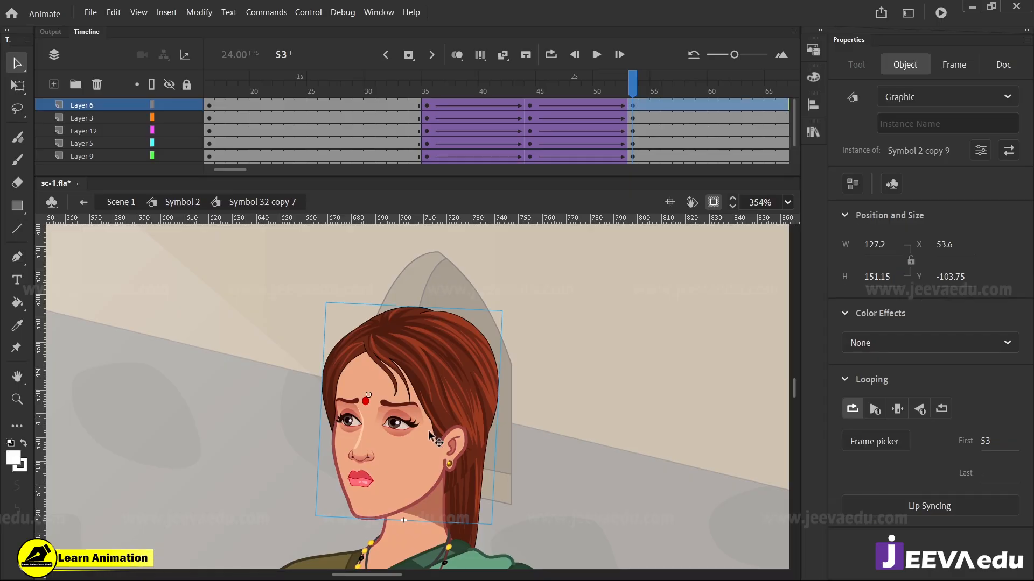
drag(590, 435, 582, 411)
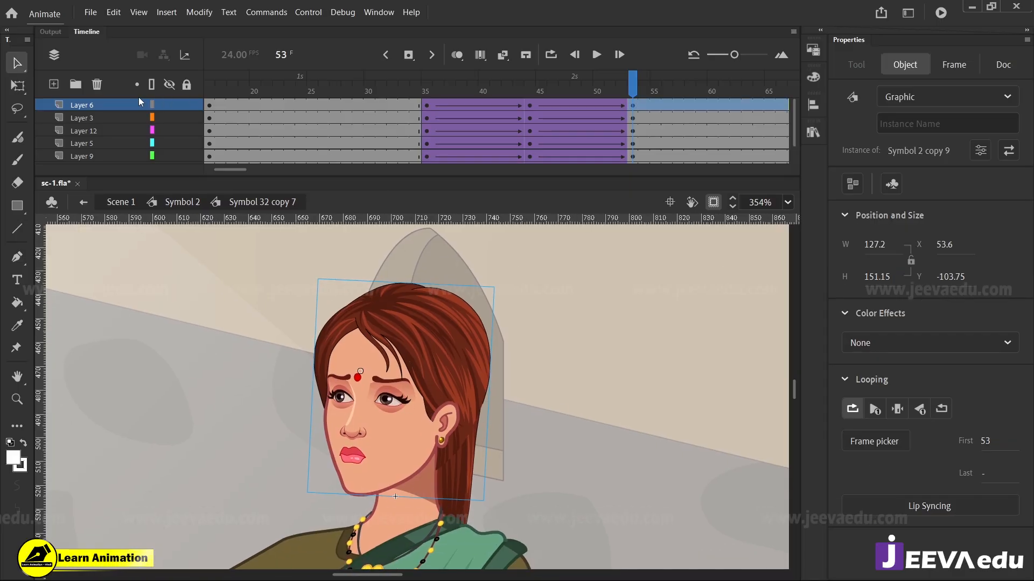
click(98, 107)
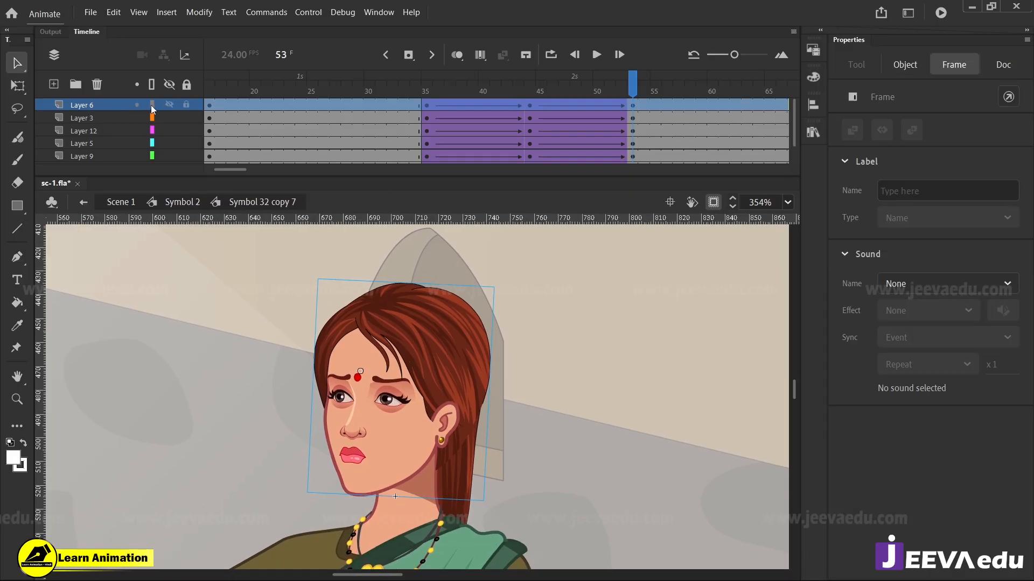
click(168, 105)
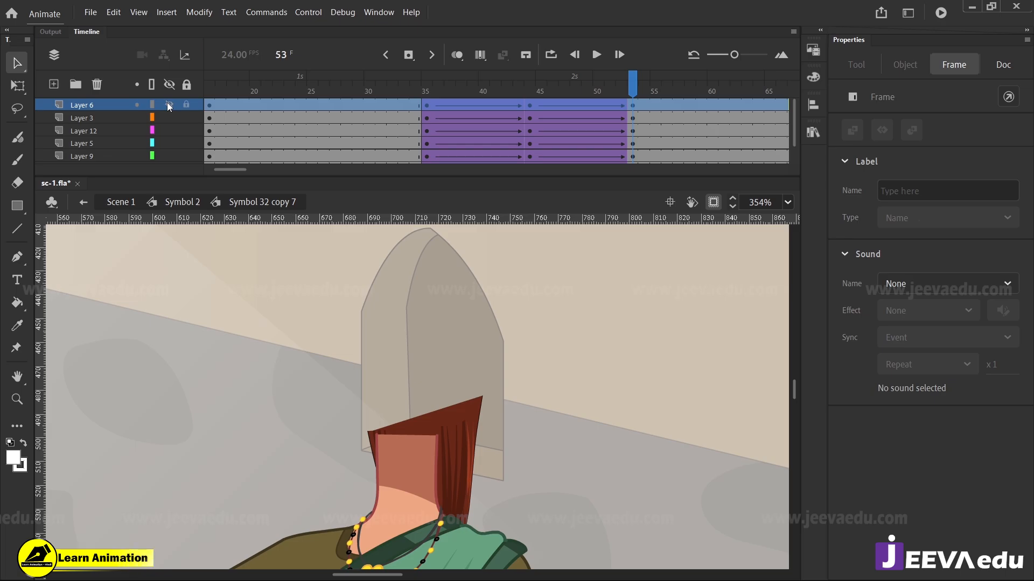
click(169, 105)
Remove the classic tween between frames 44 and 53 on Layer 6 and clear its keyframe at frame 53
click(633, 105)
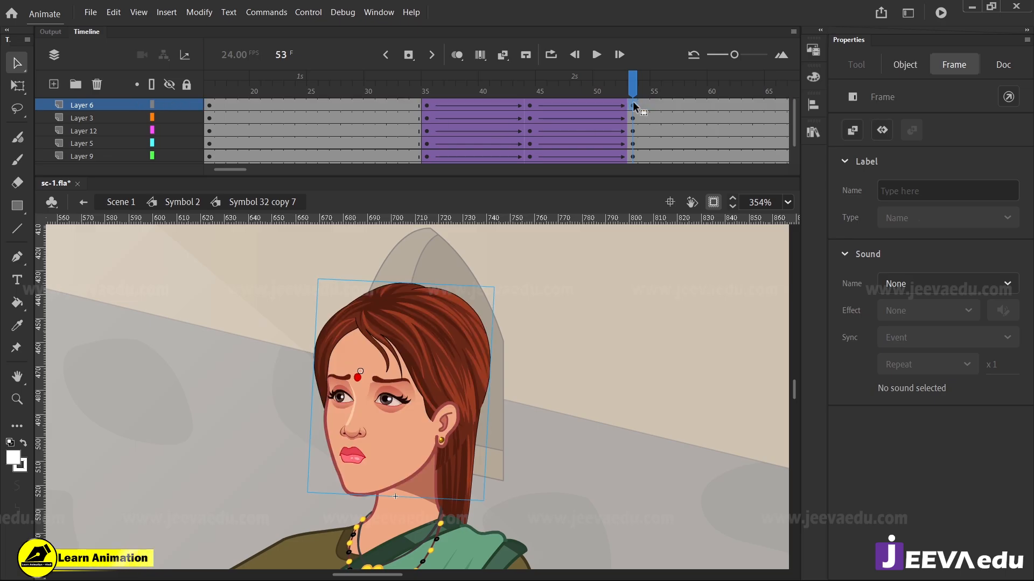
right_click(588, 105)
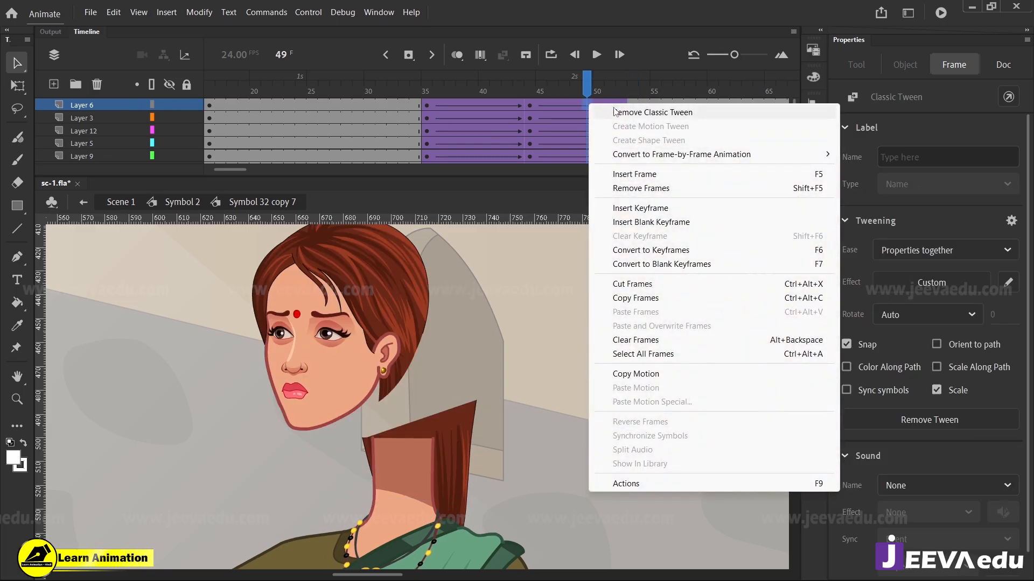
click(619, 114)
click(634, 104)
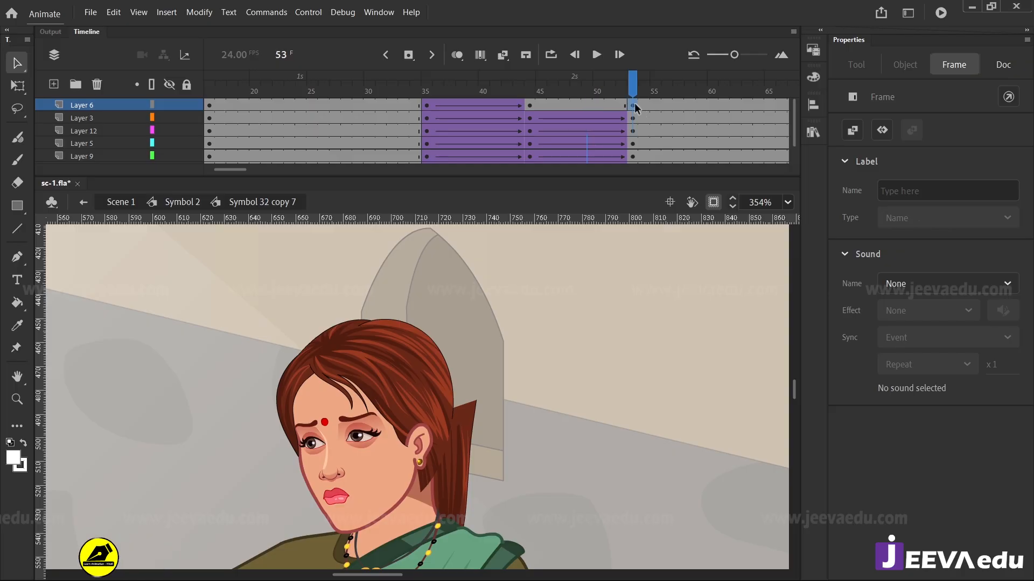
right_click(634, 103)
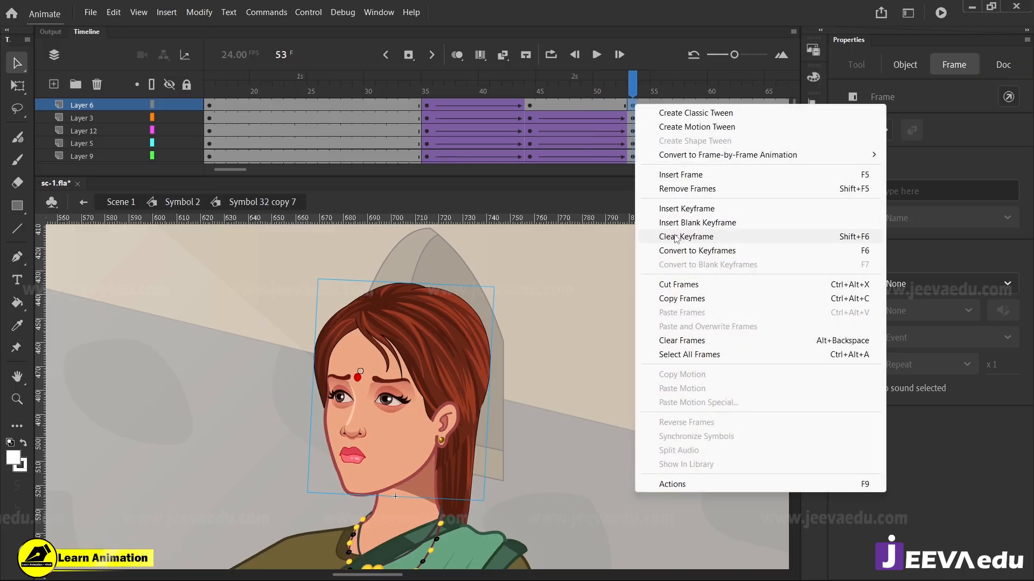
click(676, 237)
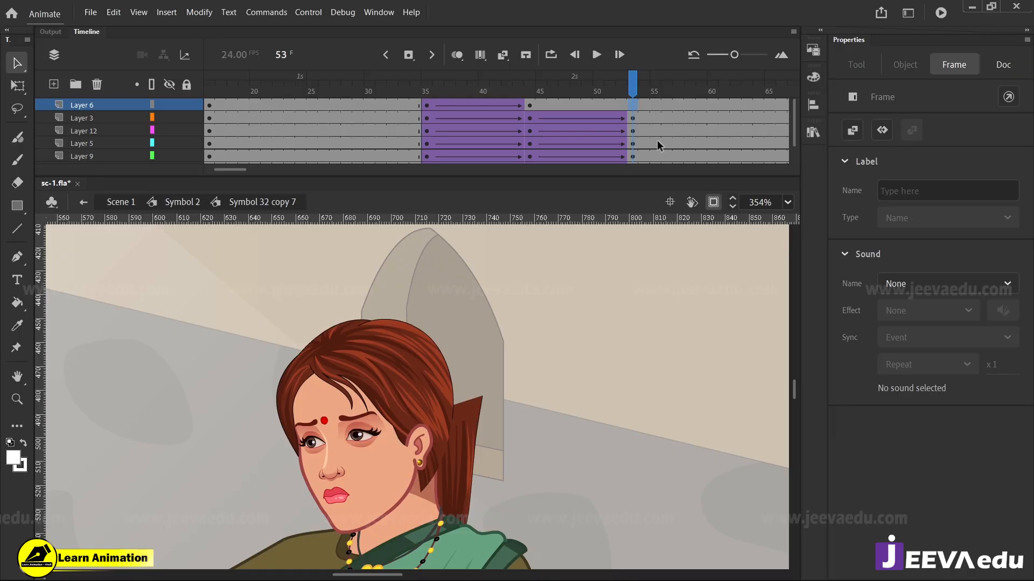
Insert a fresh keyframe at frame 53 on Layer 6 and create a classic tween from frame 44 with ease 100
drag(598, 91, 630, 121)
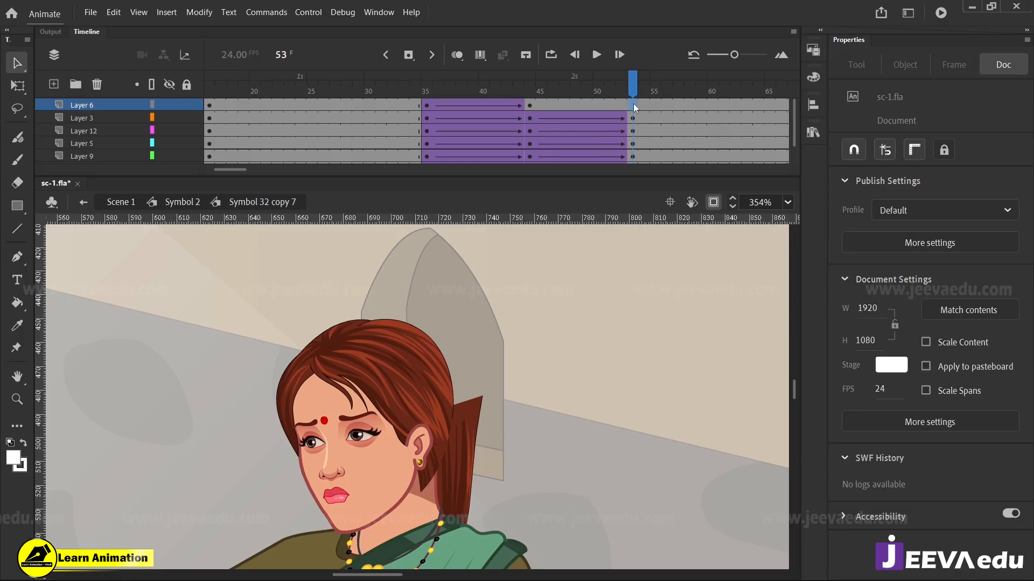
click(633, 106)
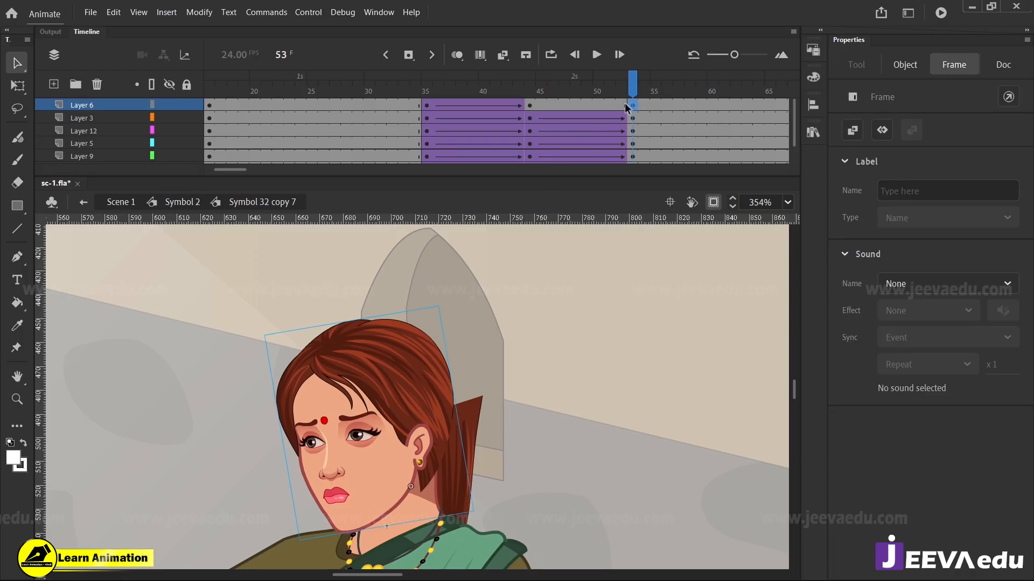
right_click(609, 105)
click(636, 107)
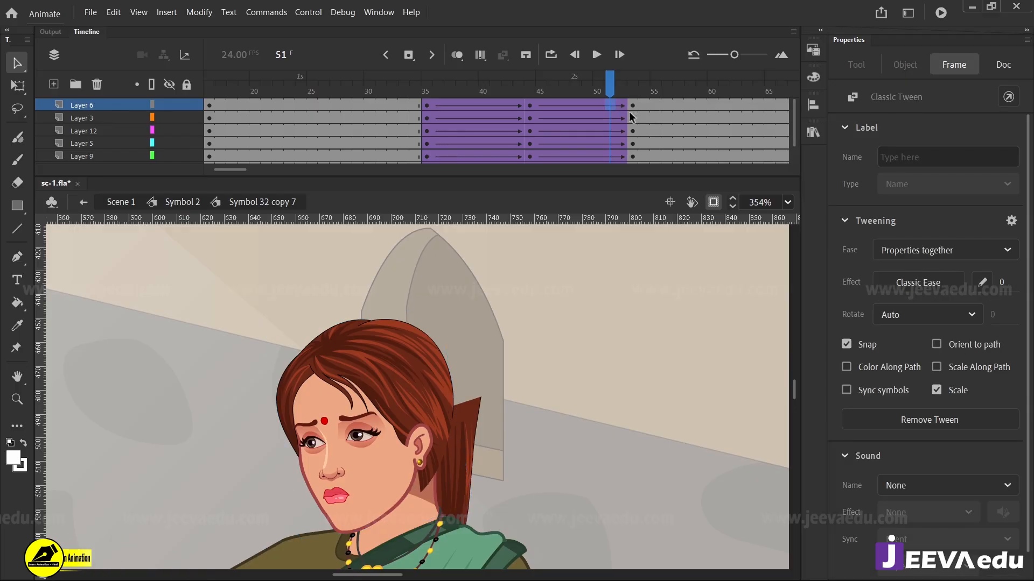
click(1004, 286)
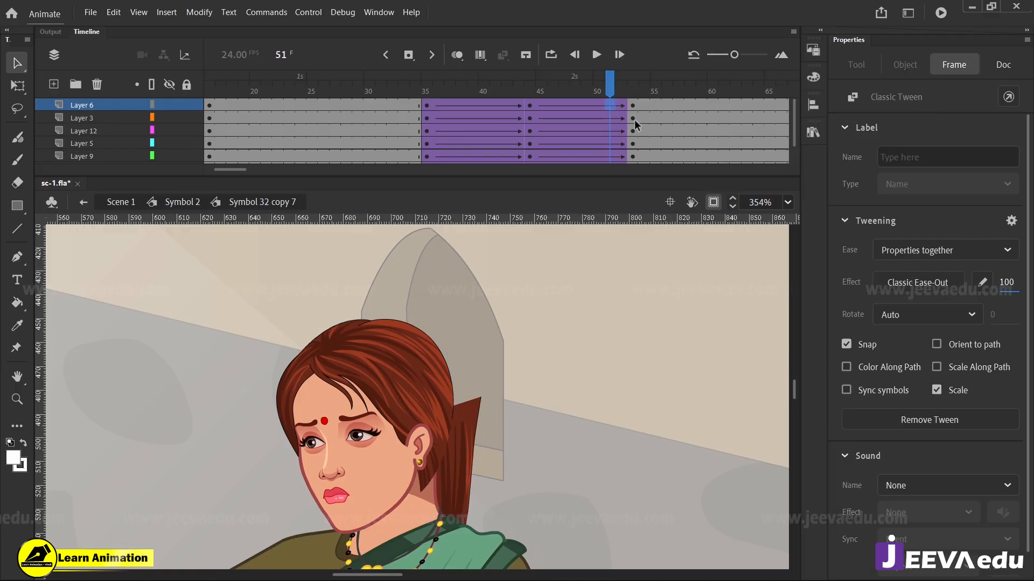
Compare the tween easing of Layer 3 and Layer 6 between frames 44 and 53
click(614, 117)
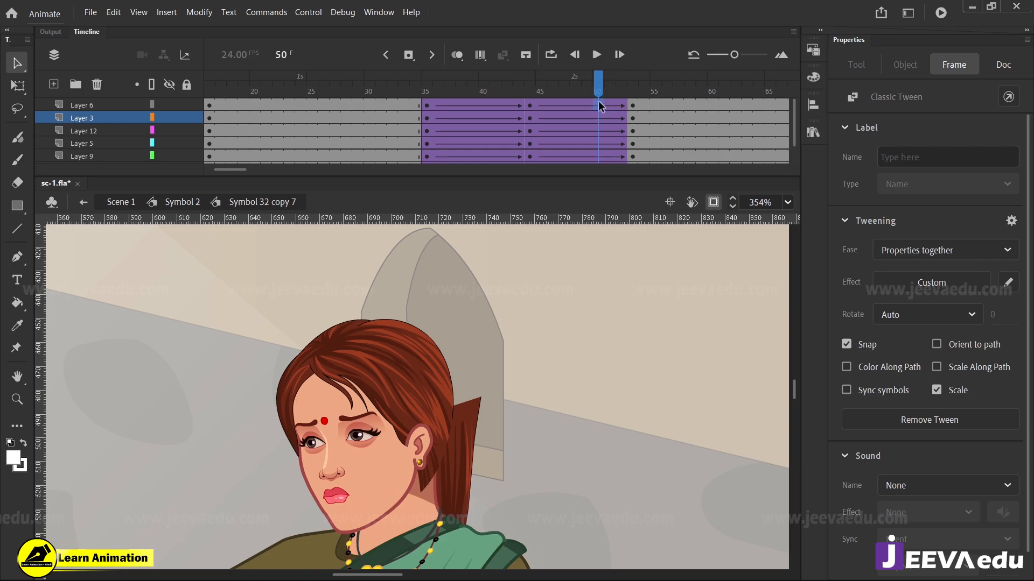
click(610, 118)
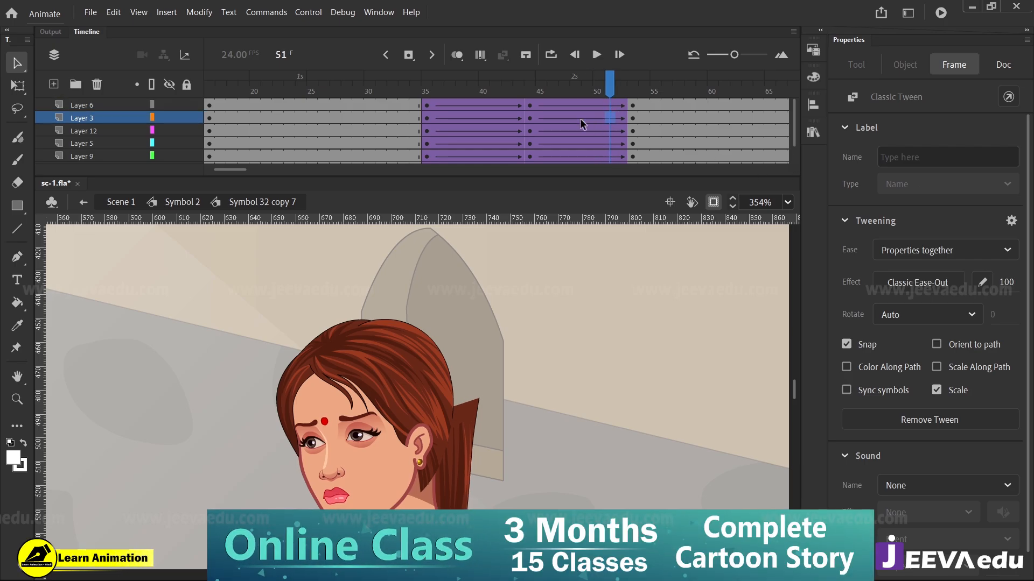
click(607, 107)
click(606, 118)
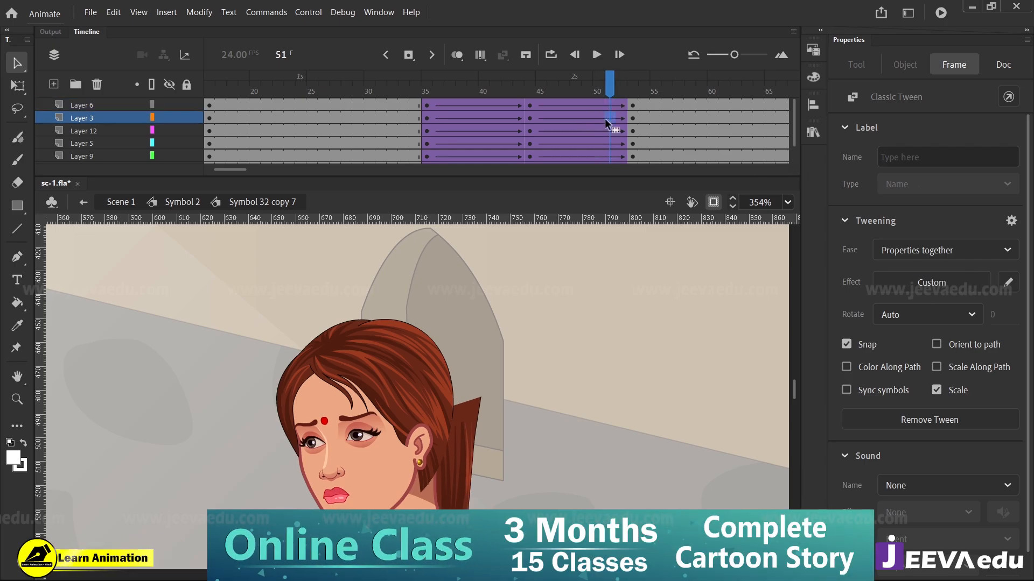
click(613, 85)
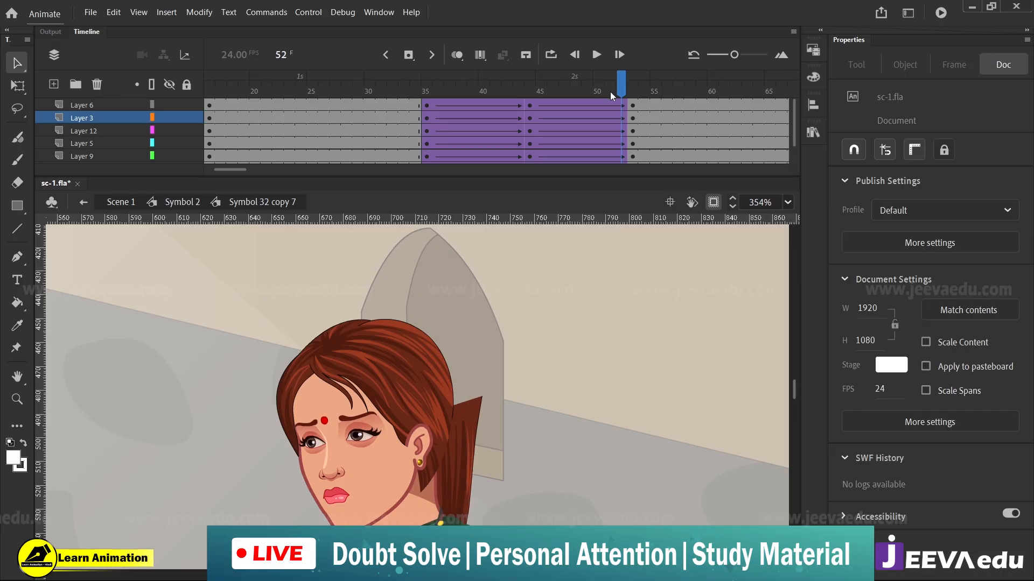
click(609, 106)
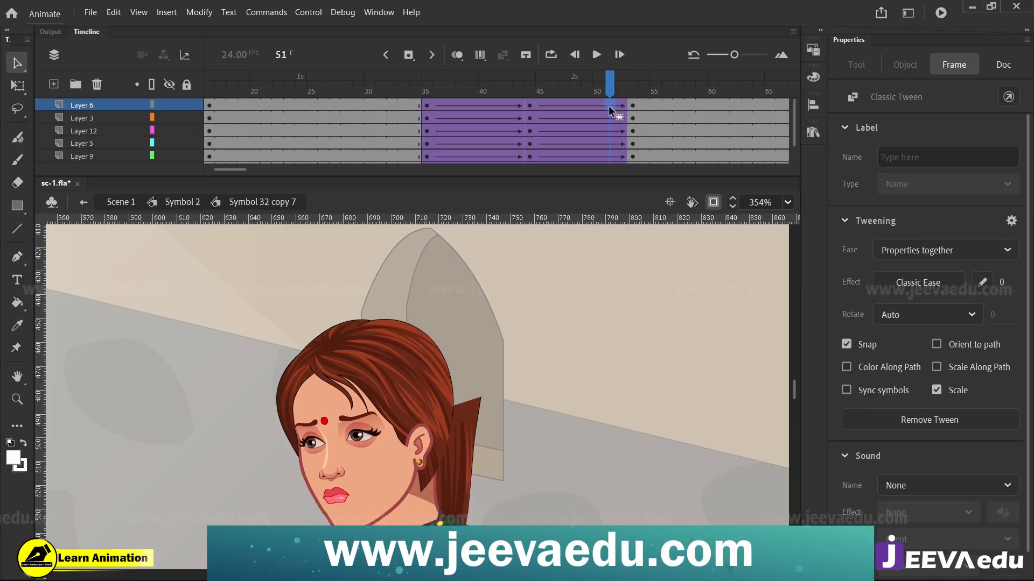
Recreate the classic tweens between frames 44 and 53 on all layers from Layer 6 to Layer 11 with ease 100
drag(588, 106, 584, 217)
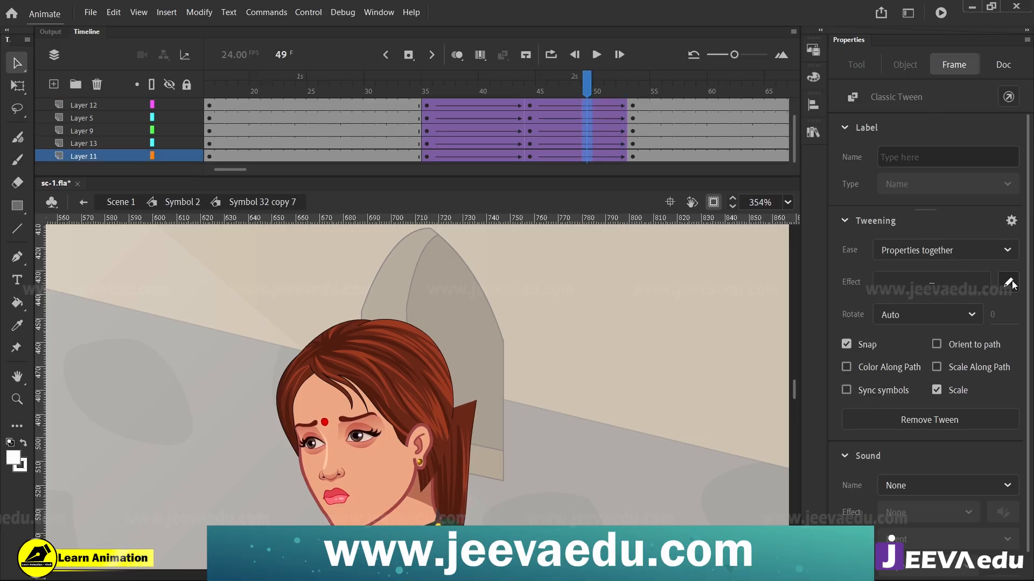
right_click(585, 114)
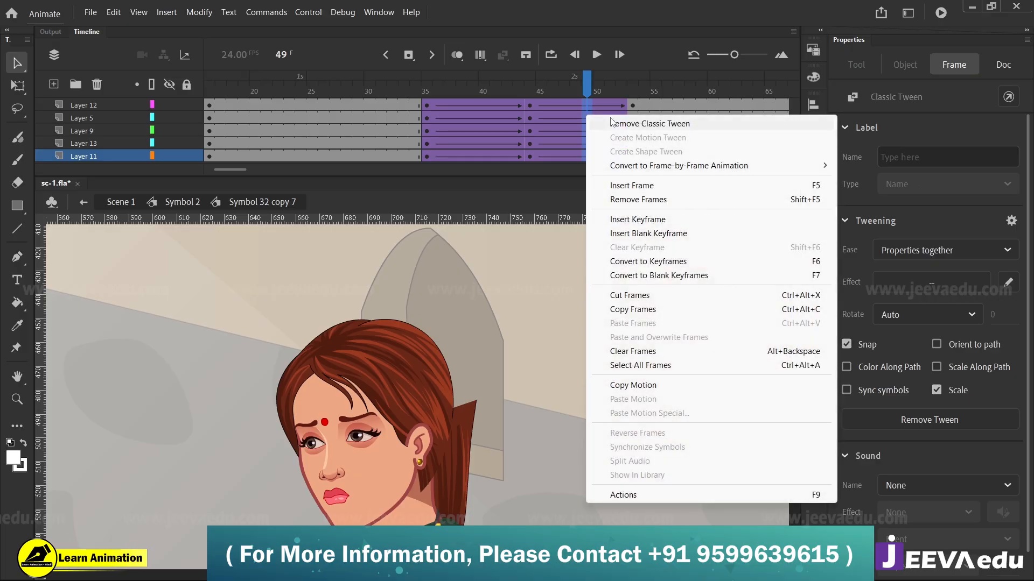
click(612, 120)
right_click(589, 111)
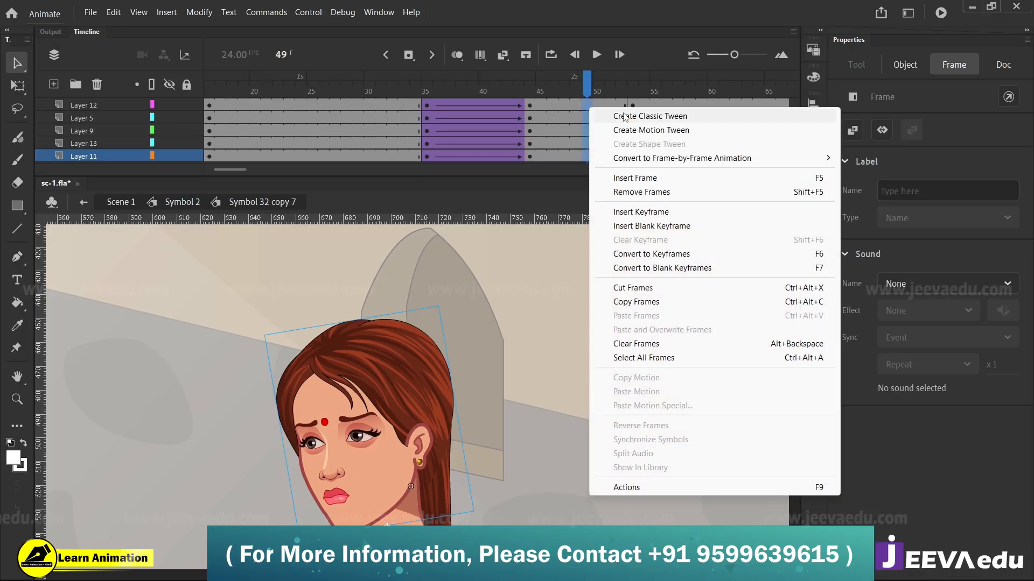
click(630, 116)
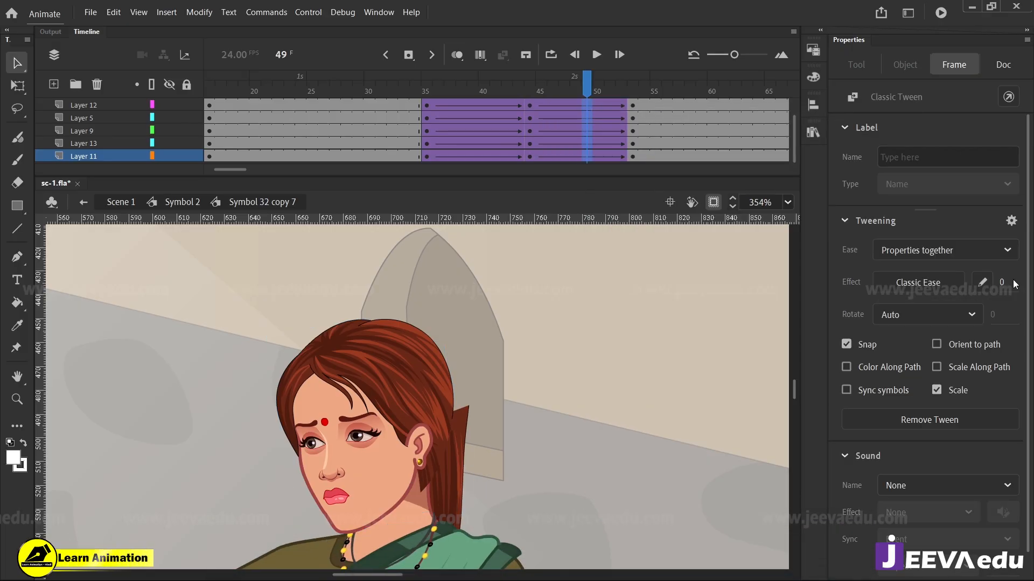
drag(1004, 283, 1022, 284)
scroll(625, 113, up, 1)
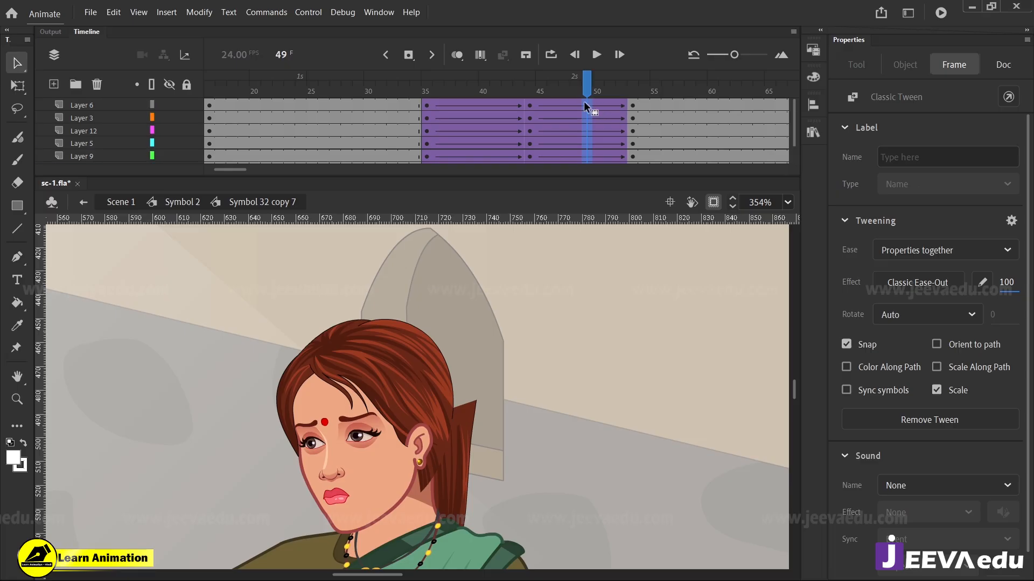
Move the head up onto the neck at frame 53, rotate it clockwise, and scrub back through the tween to test it
drag(560, 94, 632, 94)
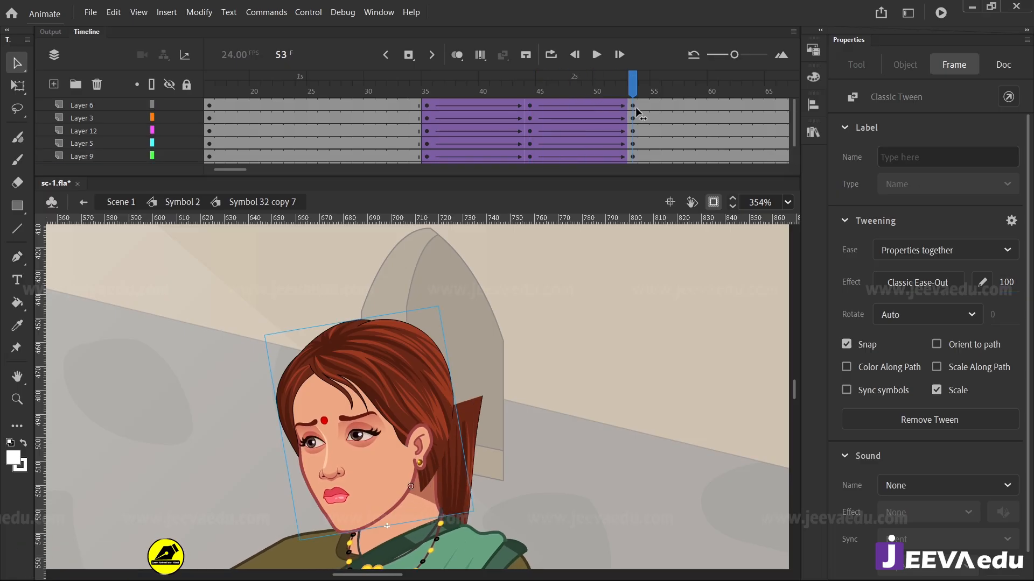
click(395, 412)
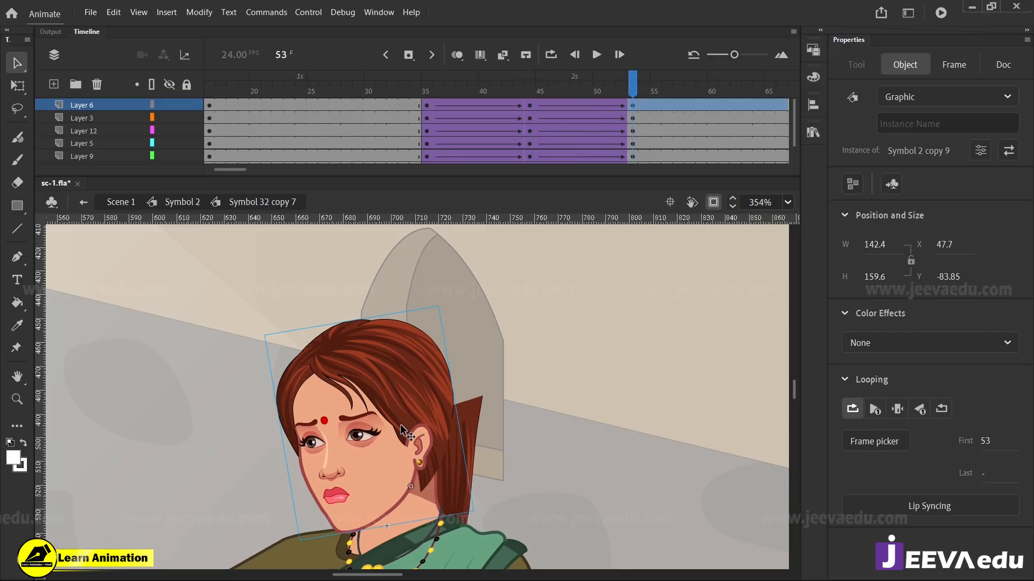
drag(400, 424, 455, 380)
key(q)
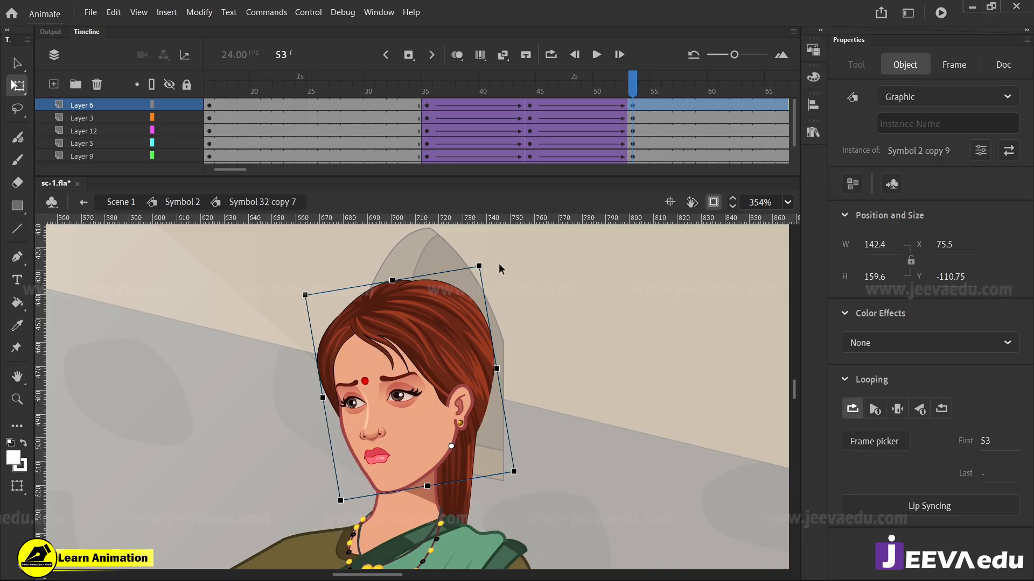
drag(488, 259, 513, 305)
drag(445, 401, 441, 403)
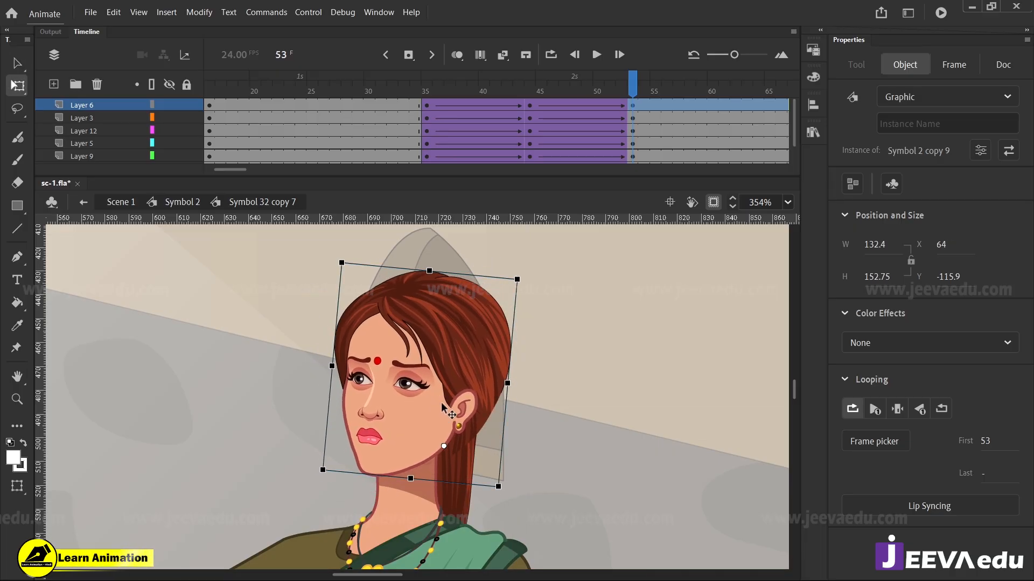
drag(623, 89, 563, 119)
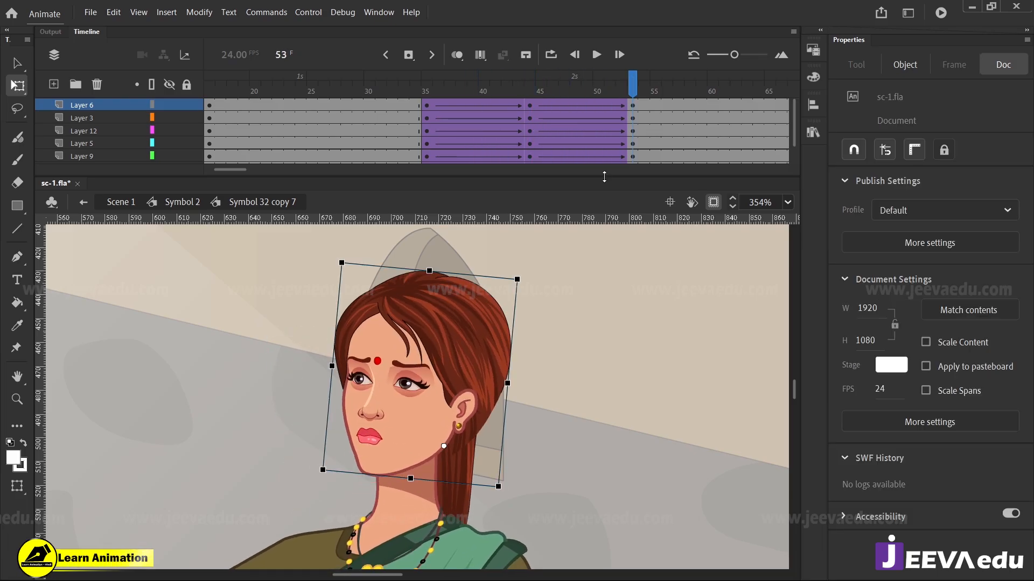
Undo the head repositioning, rebuilt tweens and new keyframe, back to the head with its transformation point on the forehead
key(ctrl+z)
key(ctrl+z)
key(ctrl+z)
key(ctrl+z)
key(ctrl+z)
key(ctrl+z)
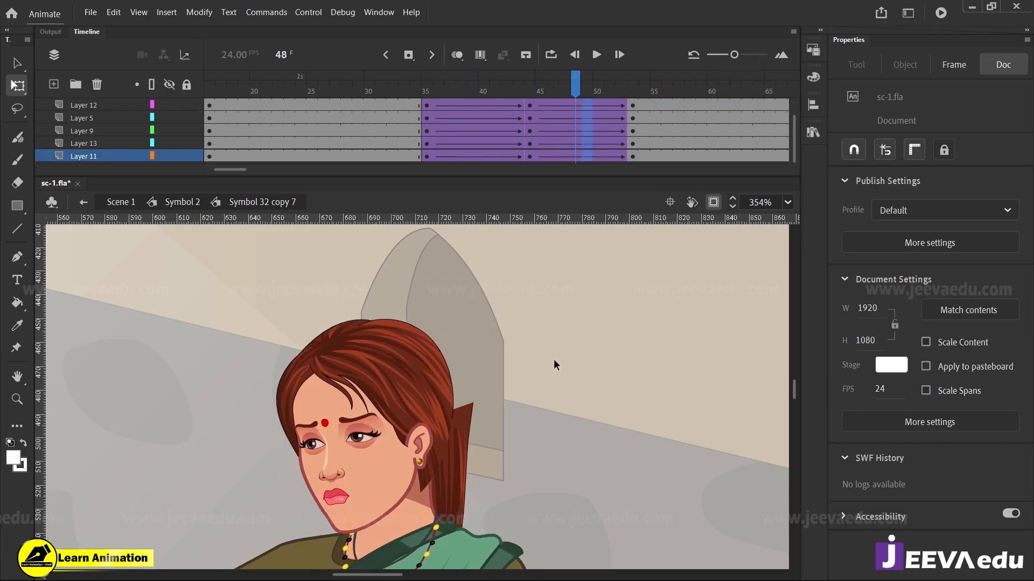
key(ctrl+y)
key(ctrl+y)
key(ctrl+y)
key(ctrl+y)
key(ctrl+y)
key(ctrl+y)
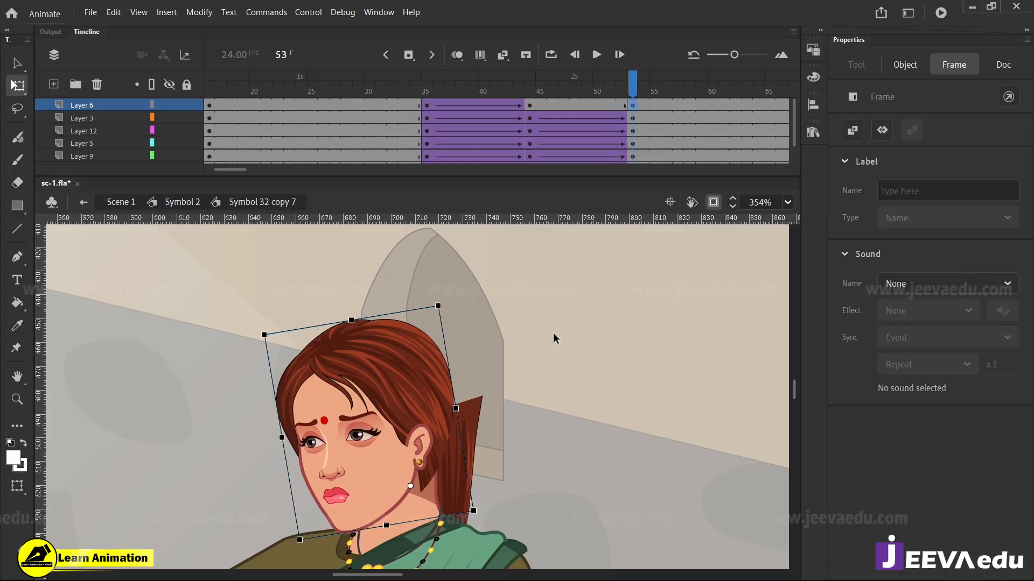
key(ctrl+y)
key(ctrl+y)
key(ctrl+y)
key(ctrl+y)
key(ctrl+y)
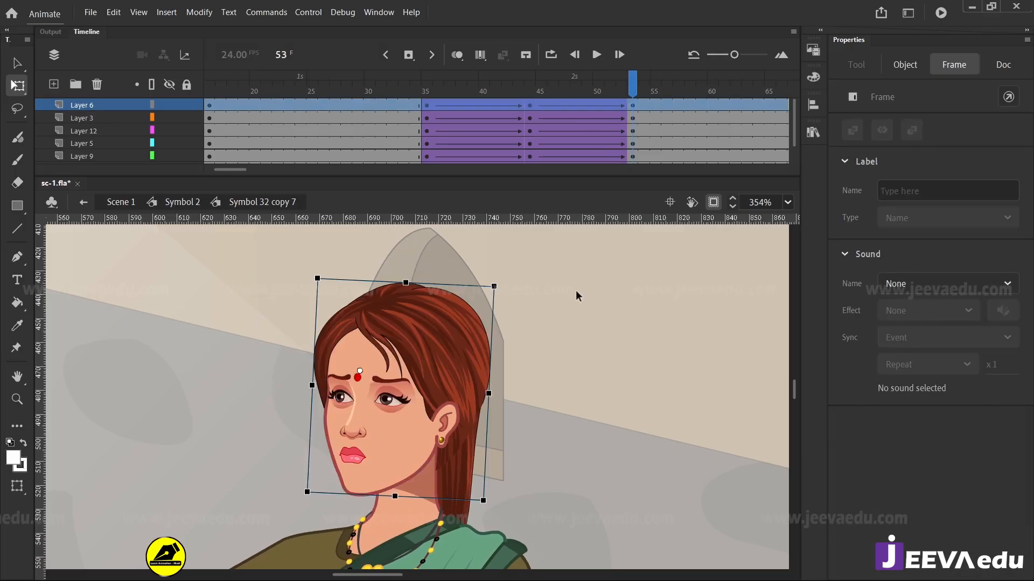
Scrub between frames 53 and 47 to examine how the head on Layer 6 moves relative to the neck
drag(622, 94, 628, 128)
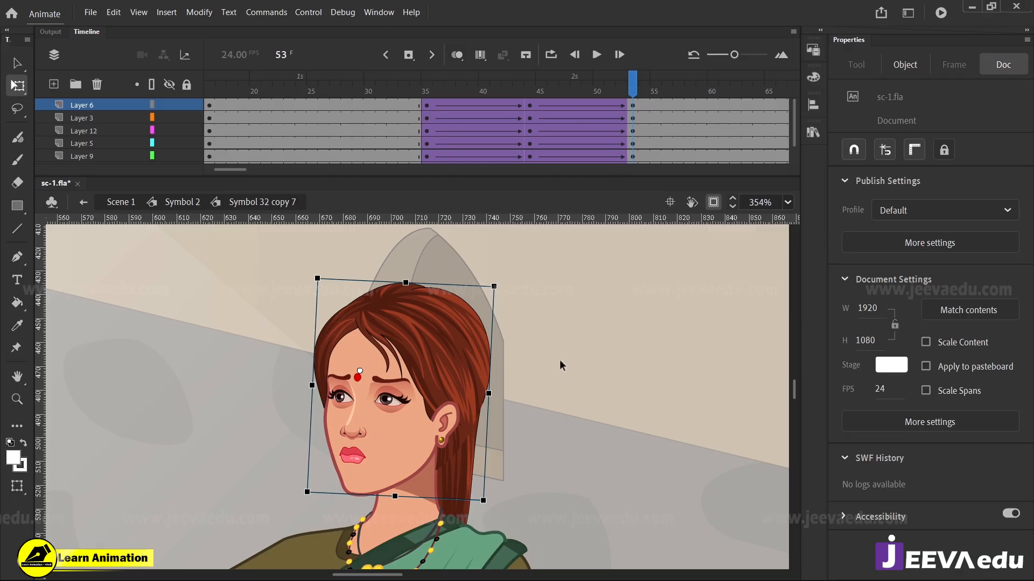
click(620, 105)
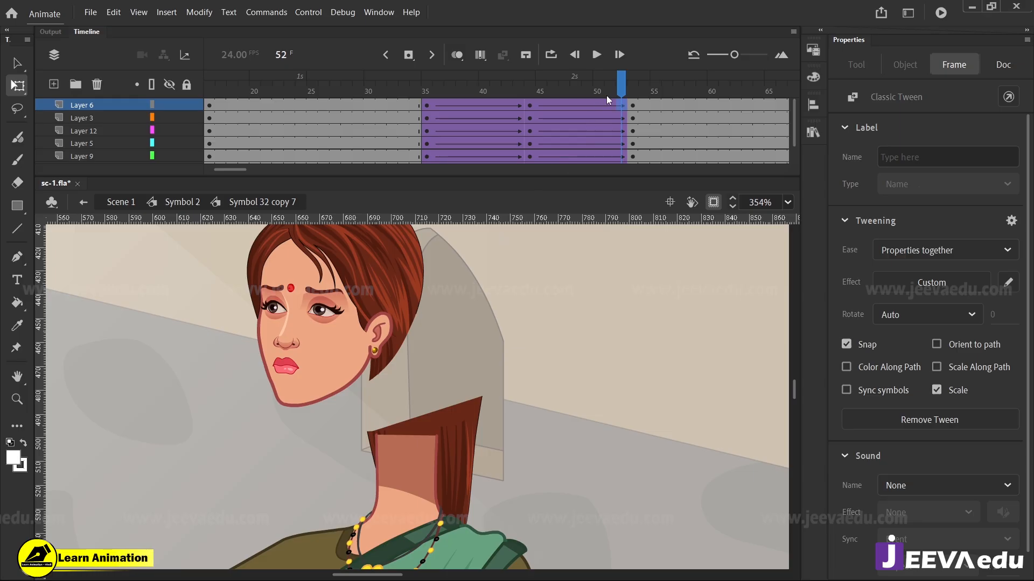
drag(606, 102, 570, 111)
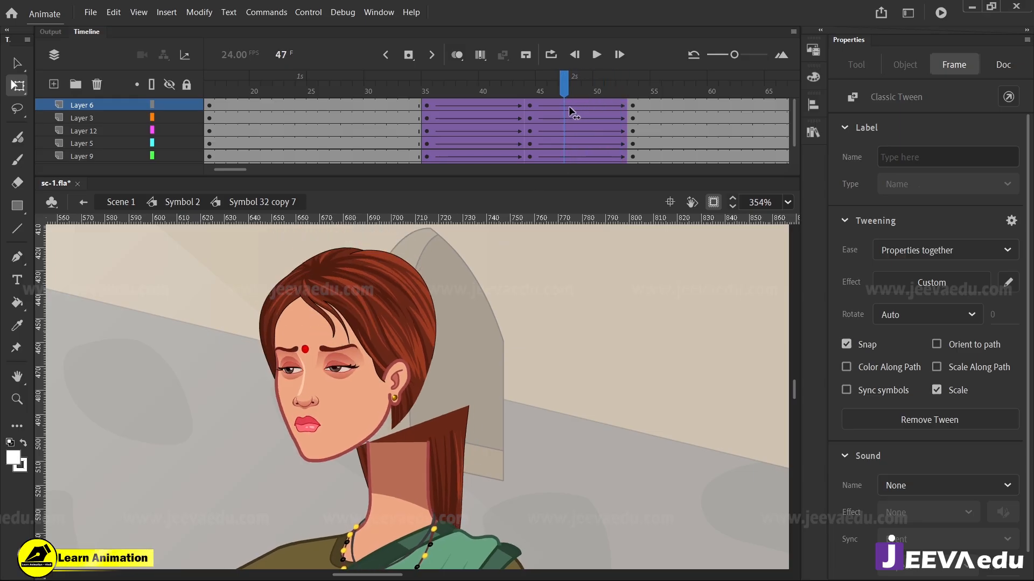
Scrub between frames 44 and 52 to examine how the head on Layer 6 separates from the neck
click(531, 103)
click(621, 107)
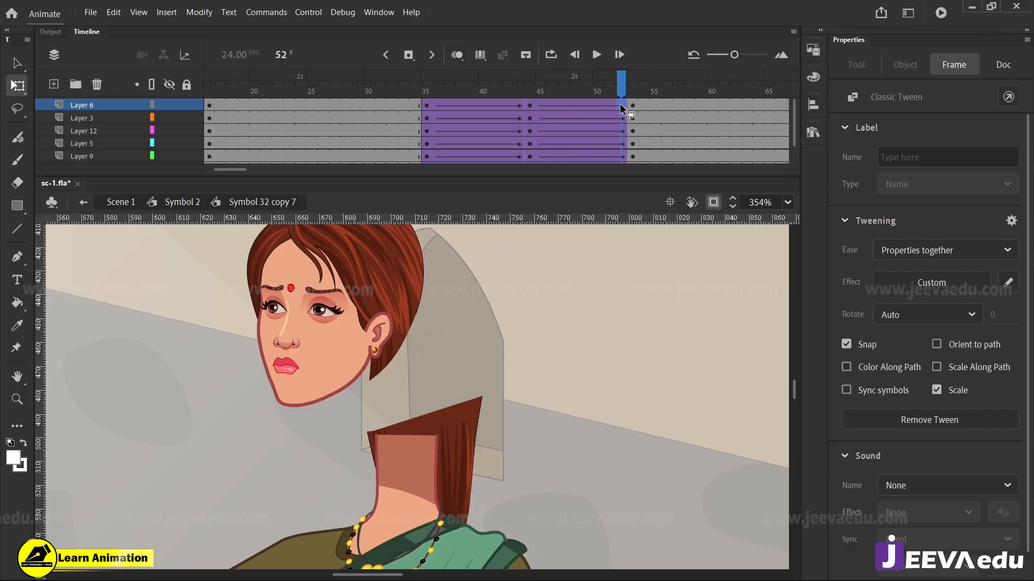
drag(617, 104, 587, 107)
click(624, 97)
Insert a trial keyframe at frame 52 on Layer 6 to inspect the head's transformation point, and undo it
click(620, 102)
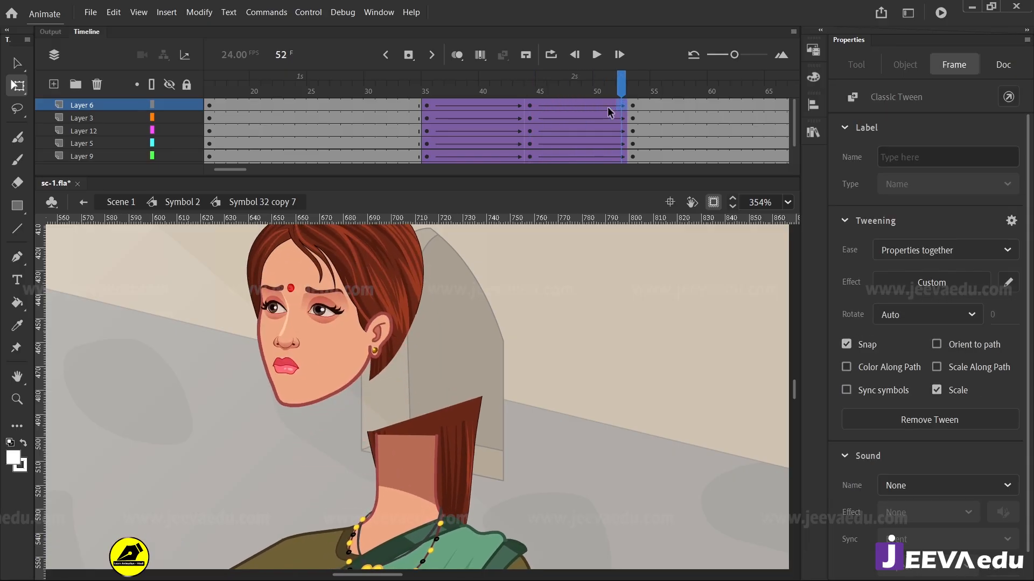
right_click(602, 102)
click(621, 102)
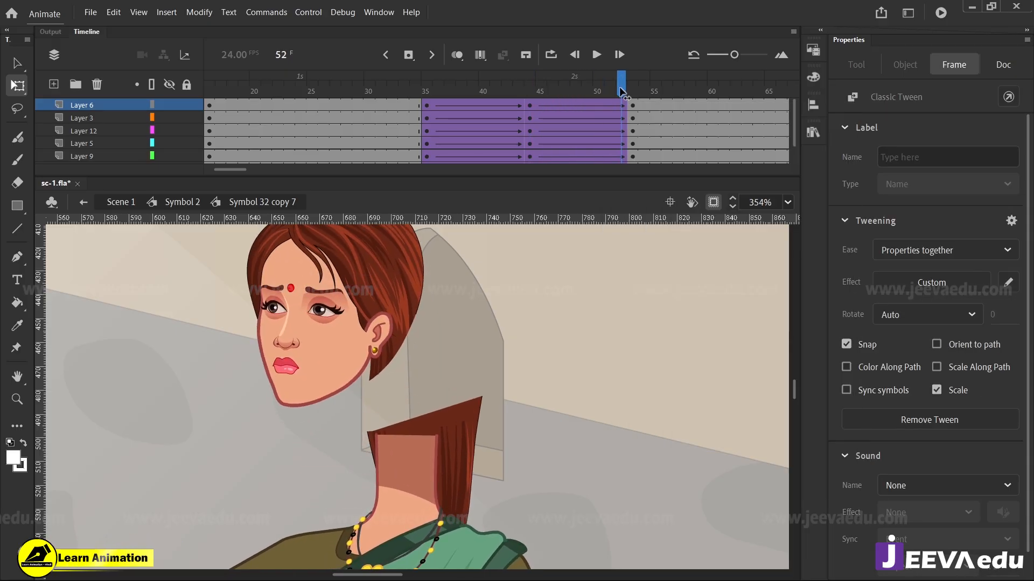
click(620, 106)
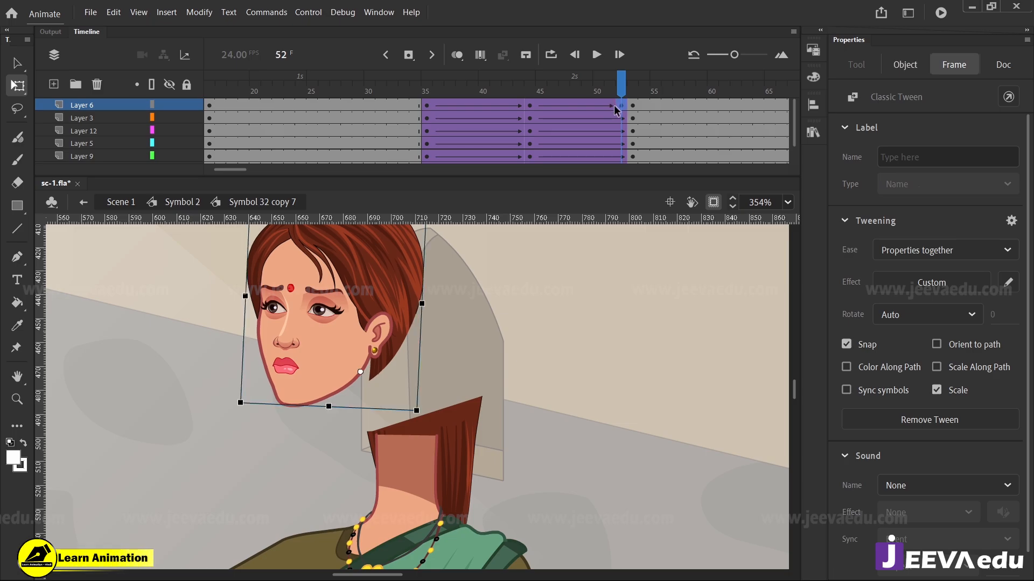
key(ctrl+z)
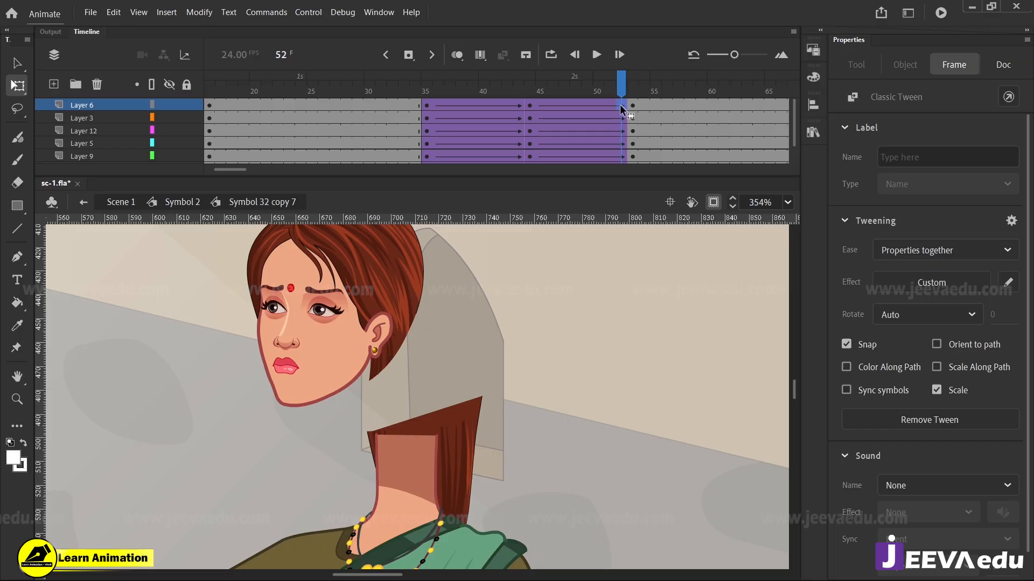
Compare the head's transformation point and position on Layer 6 at frames 44, 52 and 53
click(530, 106)
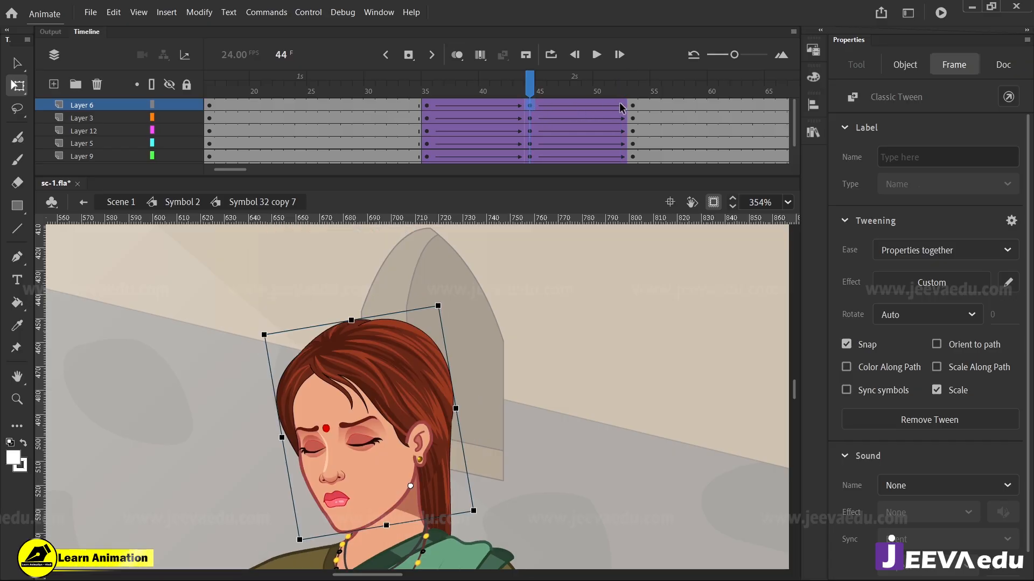
click(621, 106)
click(534, 107)
click(633, 107)
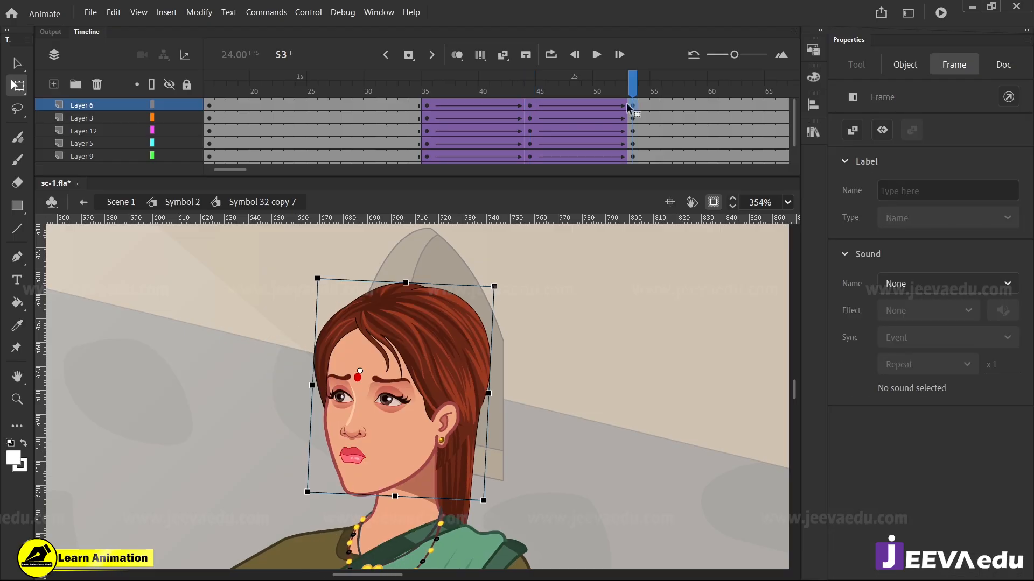
click(621, 110)
click(632, 108)
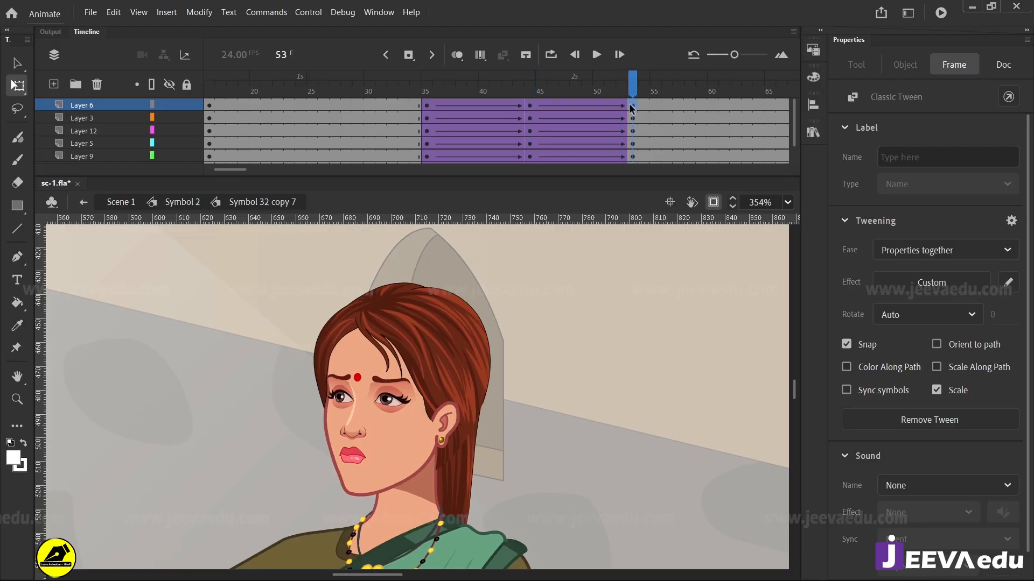
click(622, 108)
click(633, 108)
Scrub through the frame 44 tween and try a keyframe at frame 52 on Layer 6 to recheck the head's transformation point
click(575, 105)
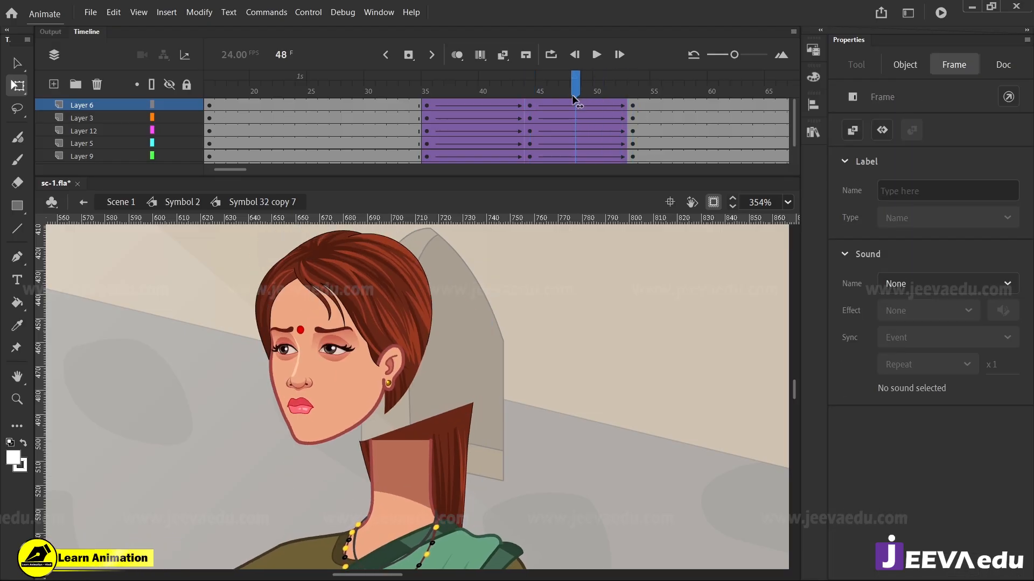
click(537, 105)
click(587, 105)
click(620, 102)
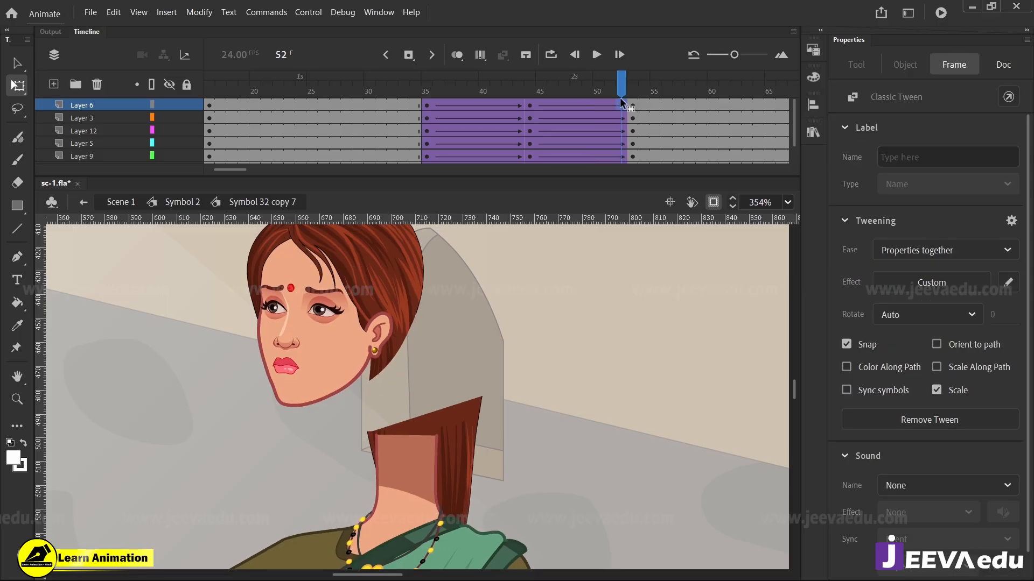
click(618, 106)
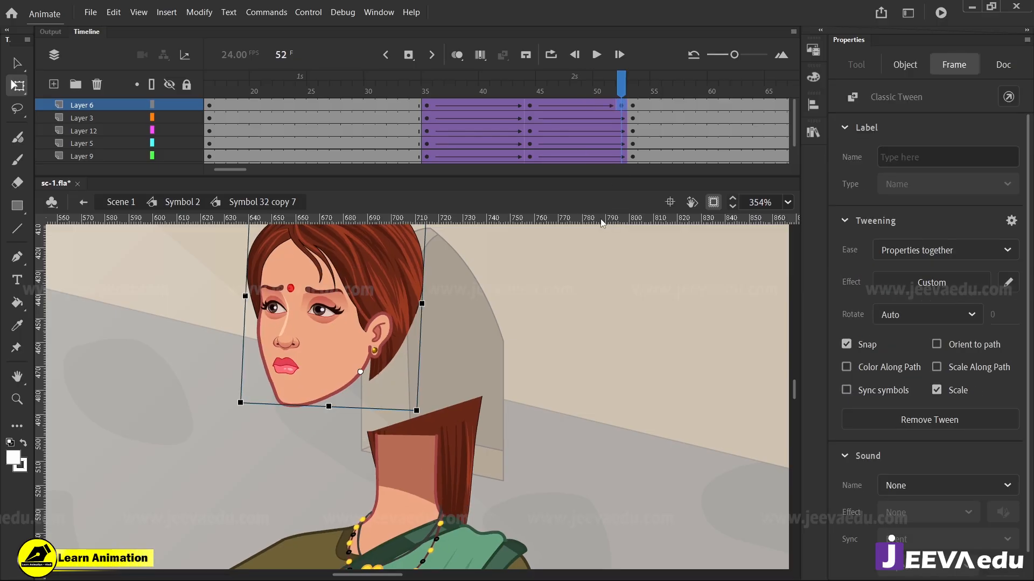
drag(625, 115, 630, 157)
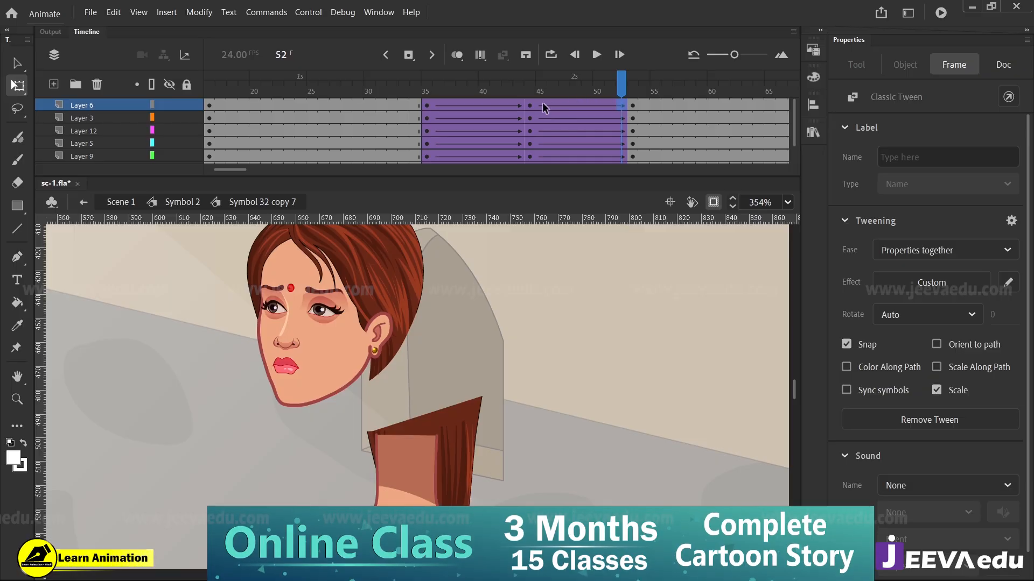
Copy Layer 6's frame 44 keyframe onto frame 53 and remove the classic tween from the frames following it
click(529, 105)
click(527, 103)
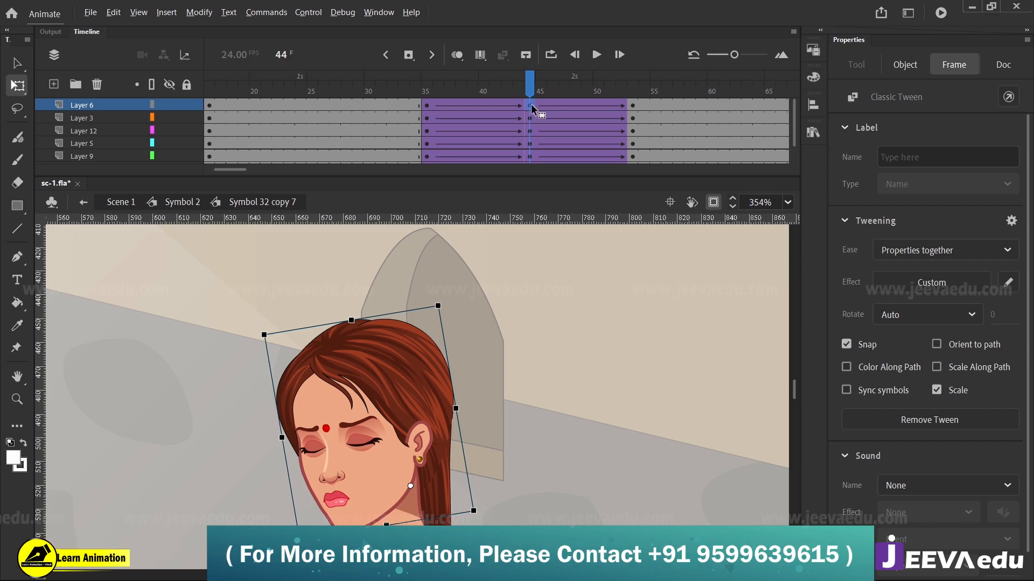
drag(530, 105, 632, 104)
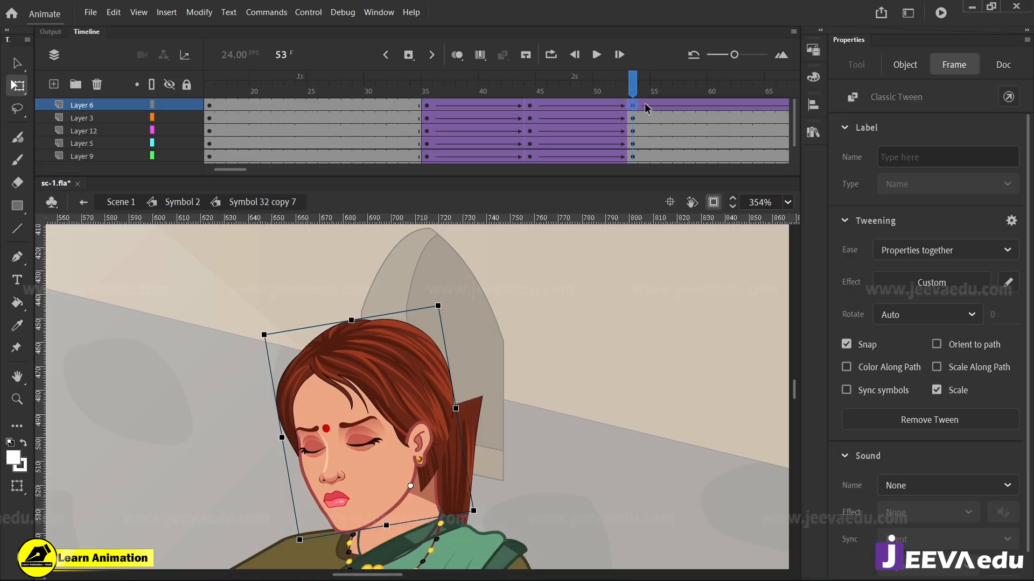
right_click(646, 108)
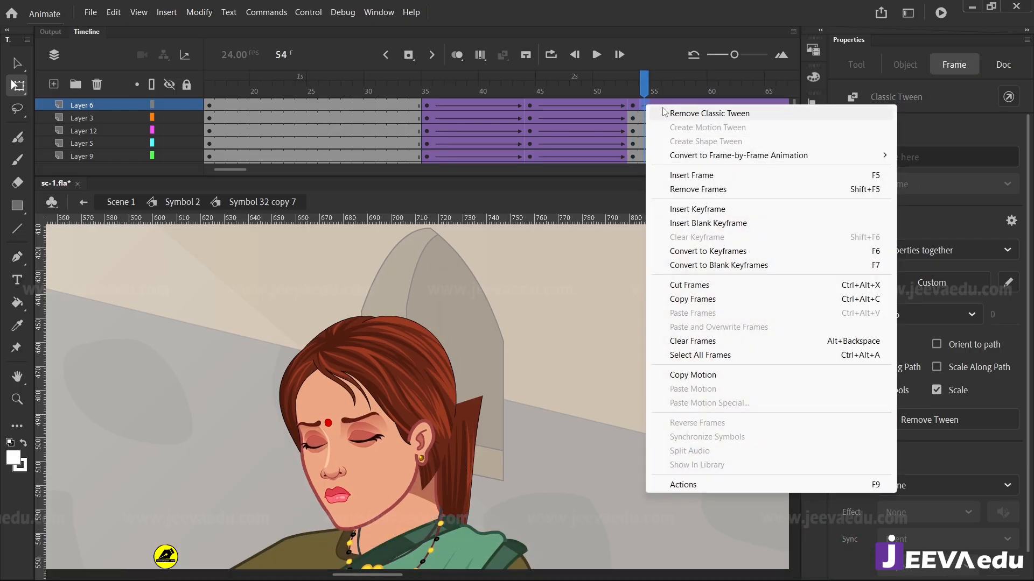
click(674, 112)
Move the copied head up onto the neck at frame 53 and rotate it clockwise
click(634, 107)
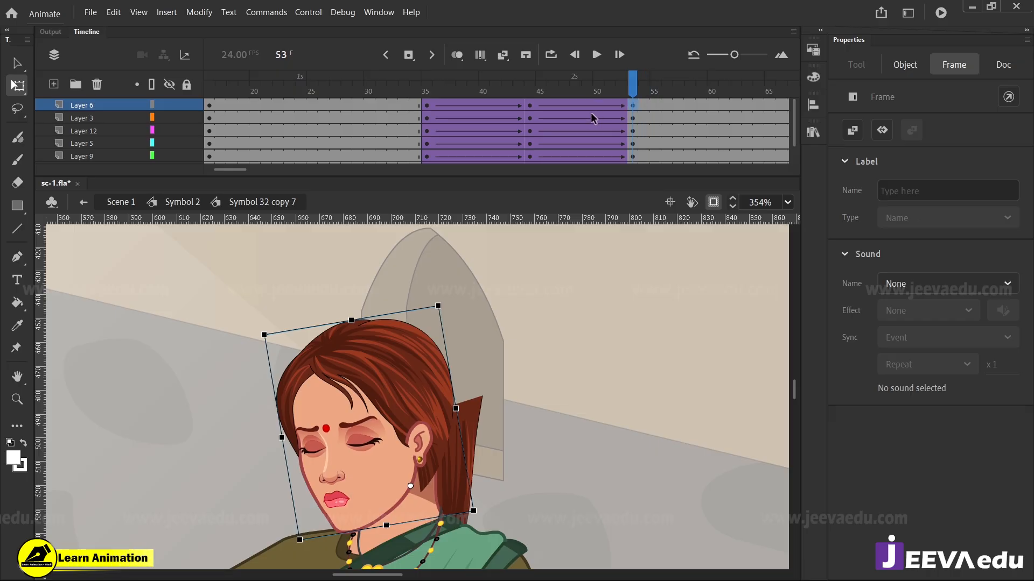
drag(431, 430, 486, 371)
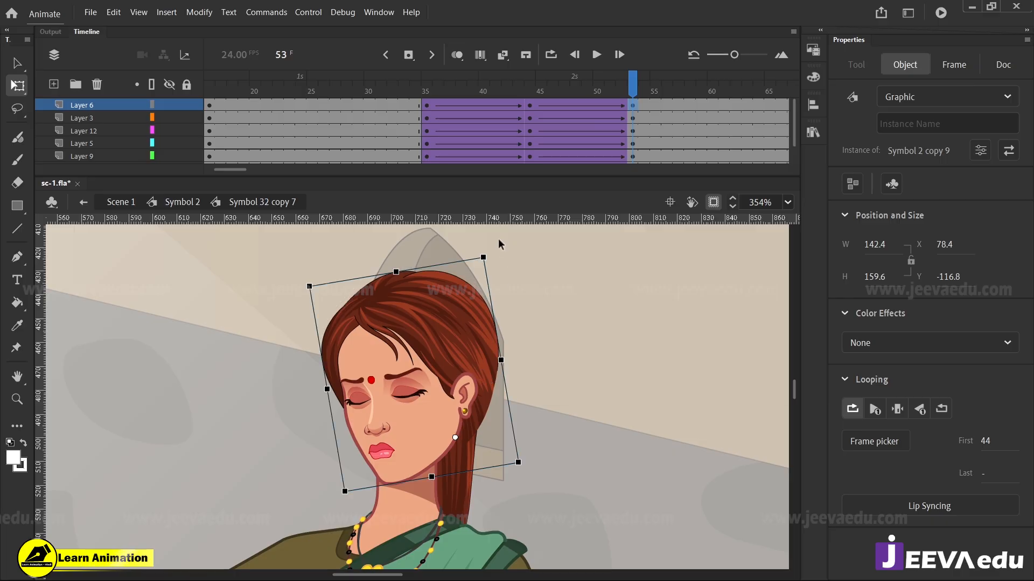
drag(488, 253, 529, 279)
drag(483, 376, 478, 376)
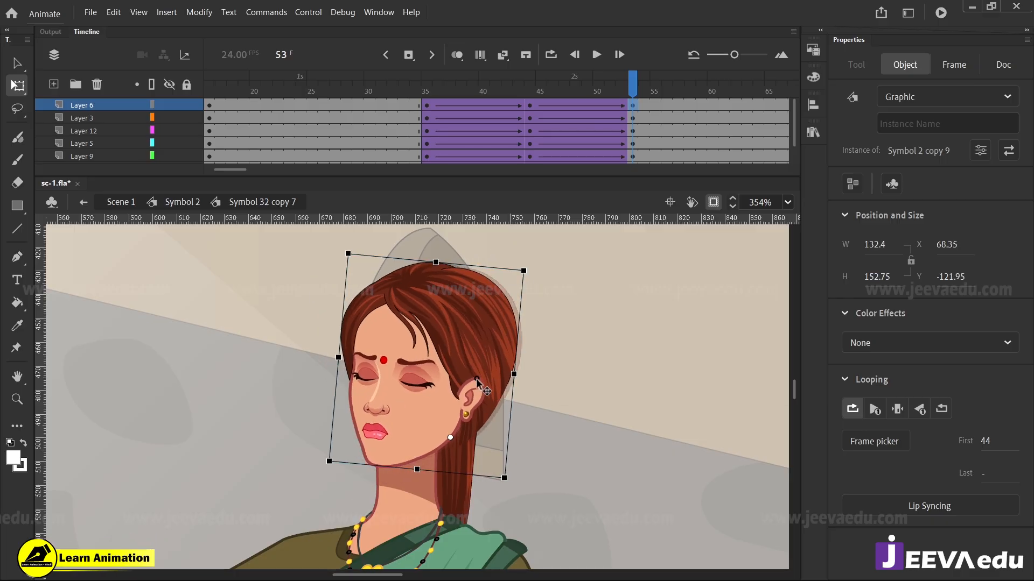
Scrub the end of the tween and nudge the frame 53 head down and slightly toward the face side
drag(605, 89, 631, 128)
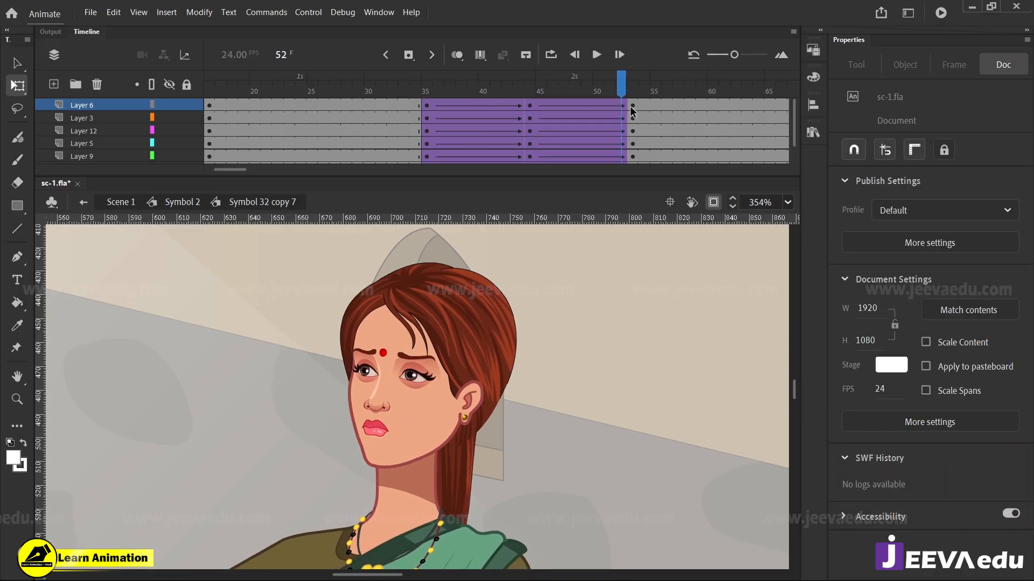
click(486, 394)
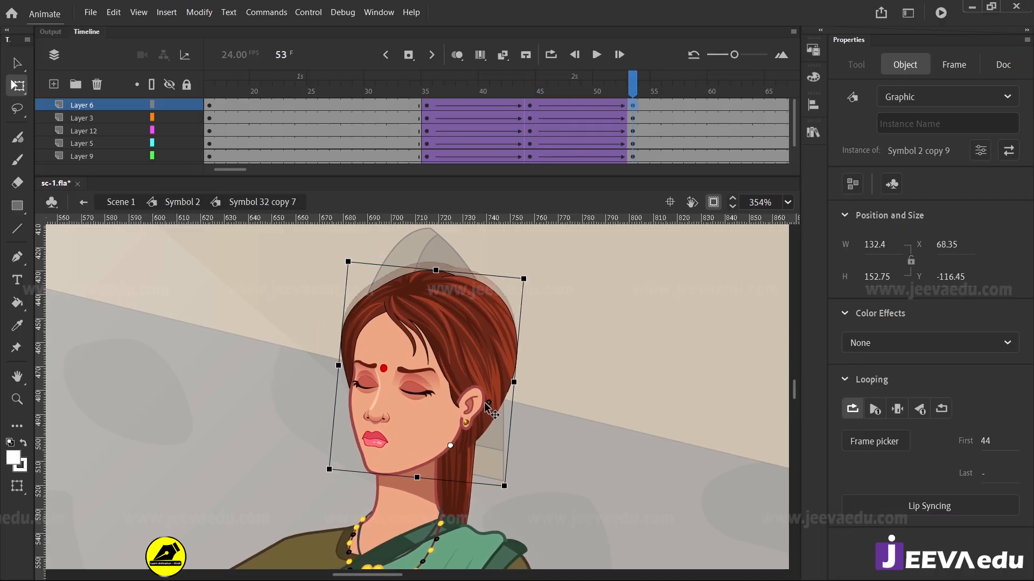
drag(485, 403, 480, 405)
drag(560, 92, 631, 124)
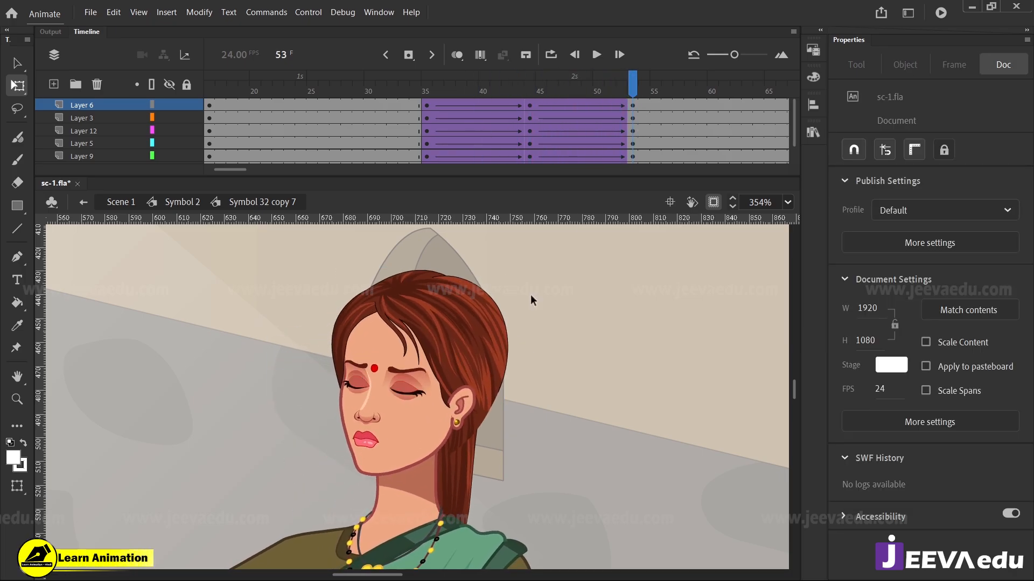
Review the head's motion on the whole figure, and lower the frame 53 head onto the neck at X 57.45, Y -108.7
key(z)
alt+click(445, 422)
alt+click(466, 376)
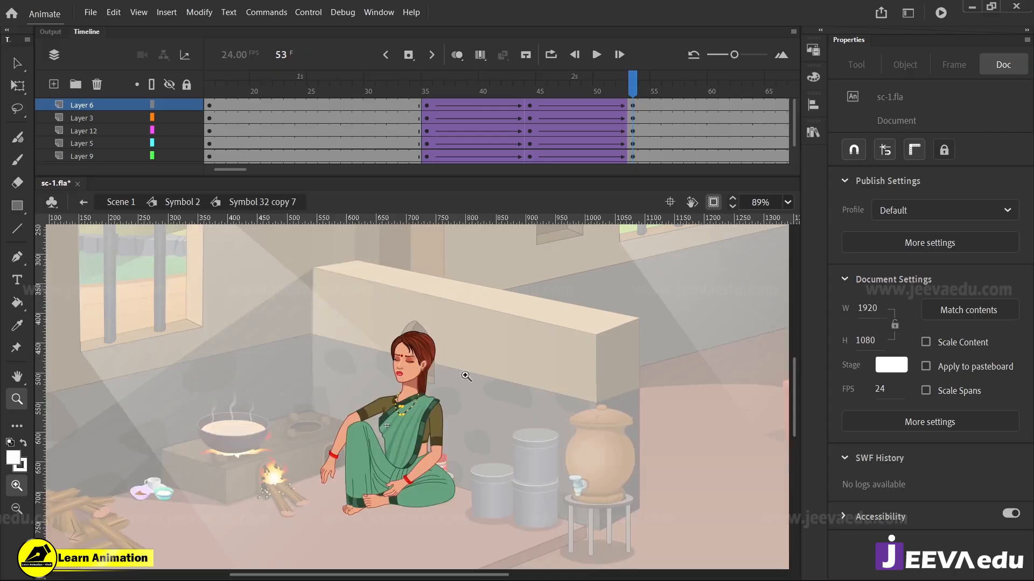
click(413, 401)
drag(585, 90, 457, 150)
click(424, 364)
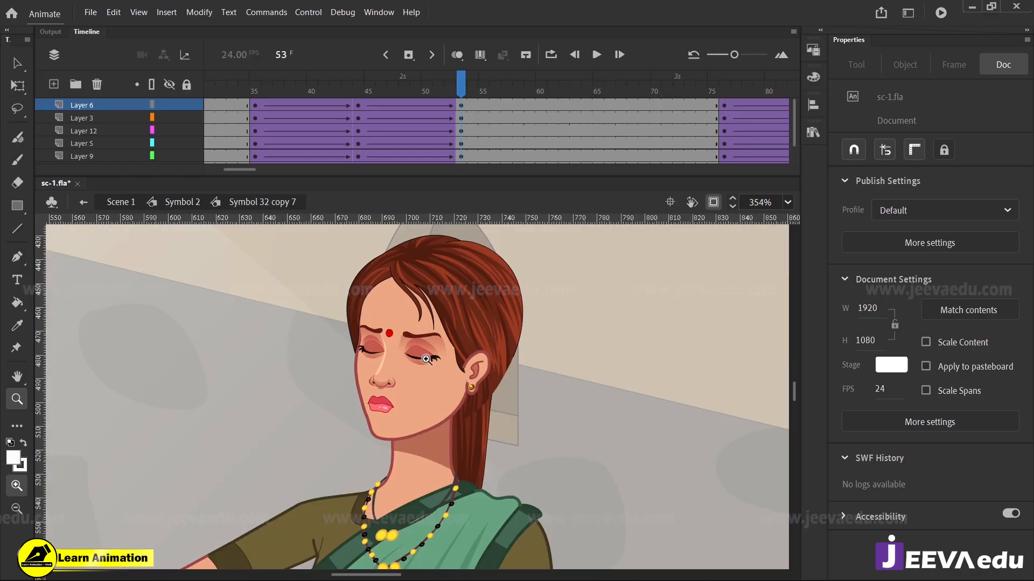
key(v)
click(431, 380)
drag(436, 379, 430, 389)
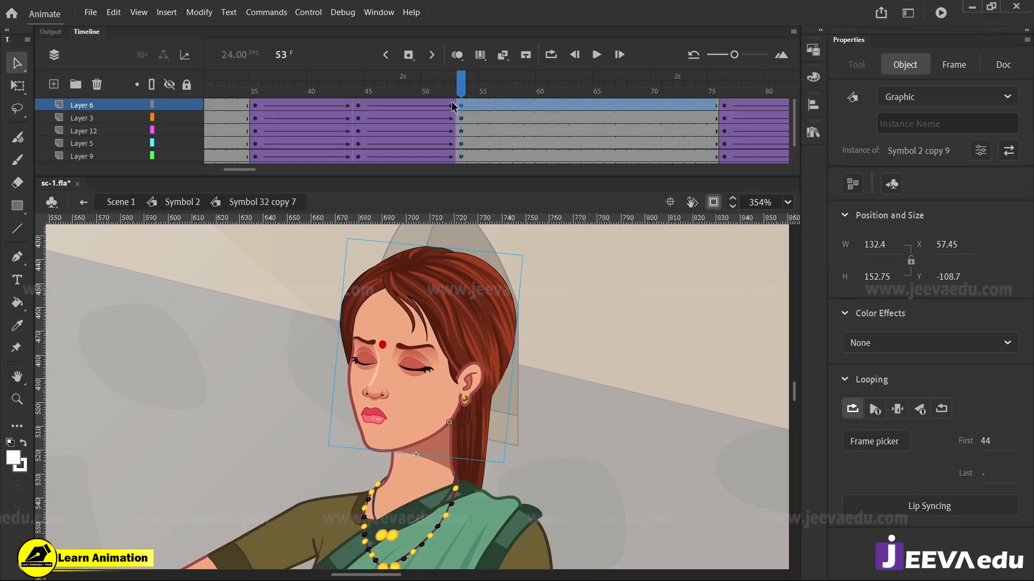
Test the tween into frame 53 and compare the head's pose there with the keyframe at frame 76
drag(451, 103, 466, 130)
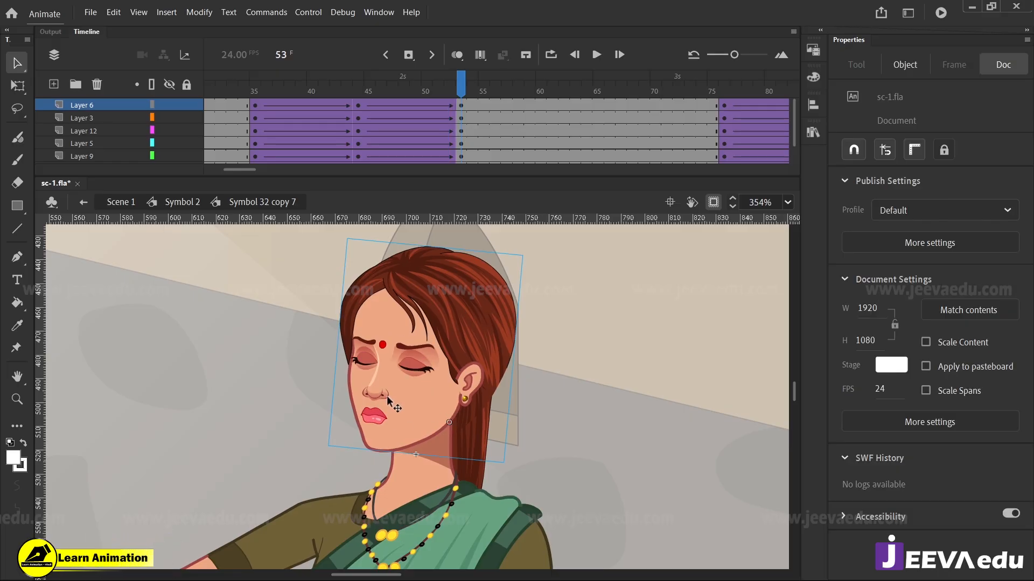
click(381, 424)
key(q)
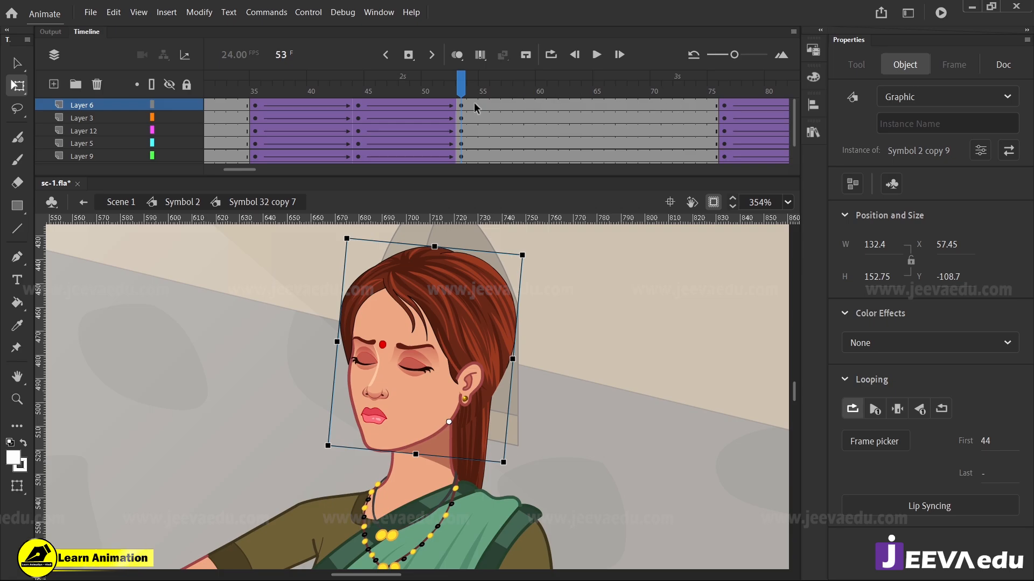
click(389, 346)
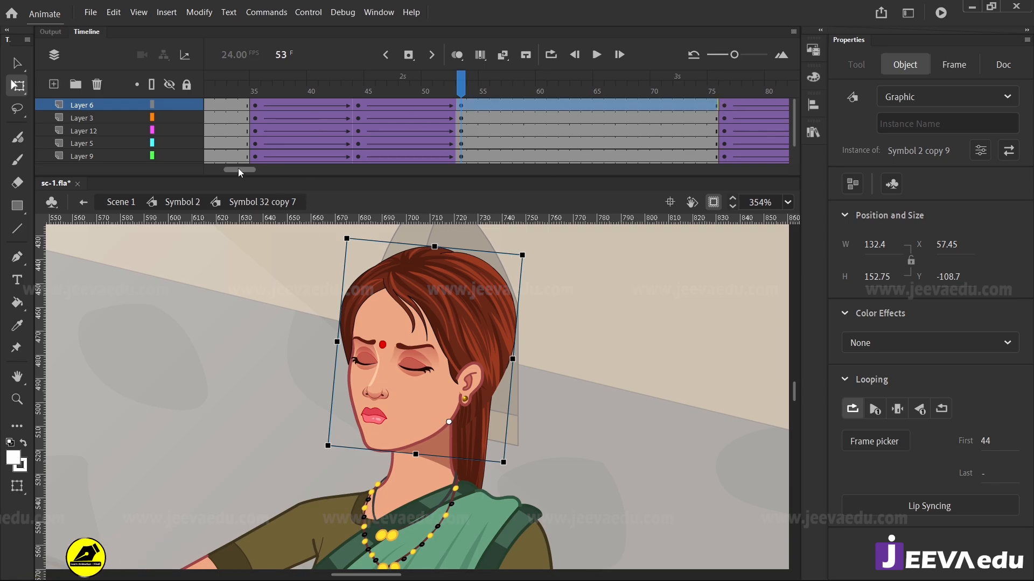
drag(238, 170, 253, 169)
click(473, 106)
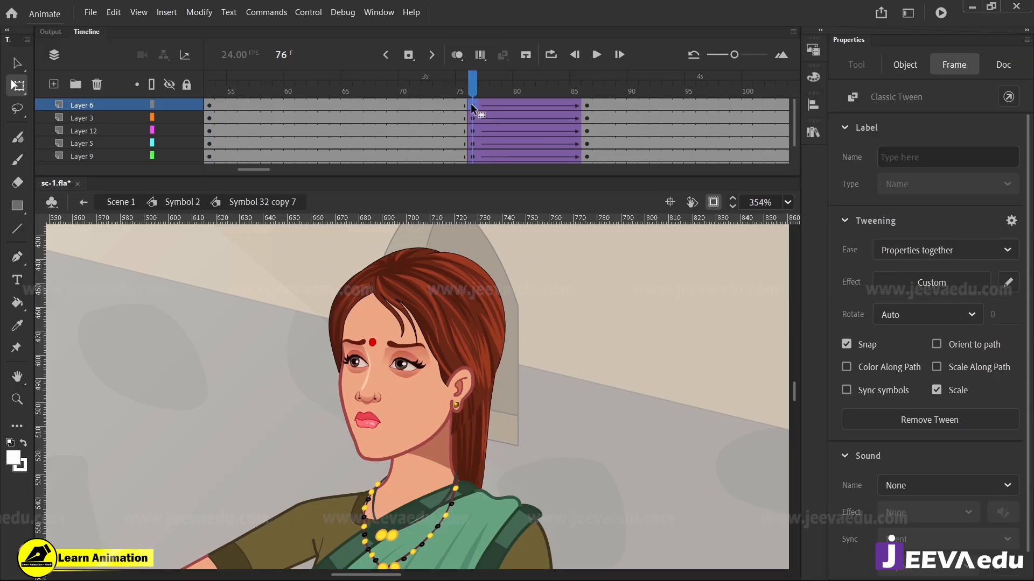
mouse_move(473, 90)
mouse_down()
mouse_move(462, 95)
mouse_move(470, 97)
mouse_up()
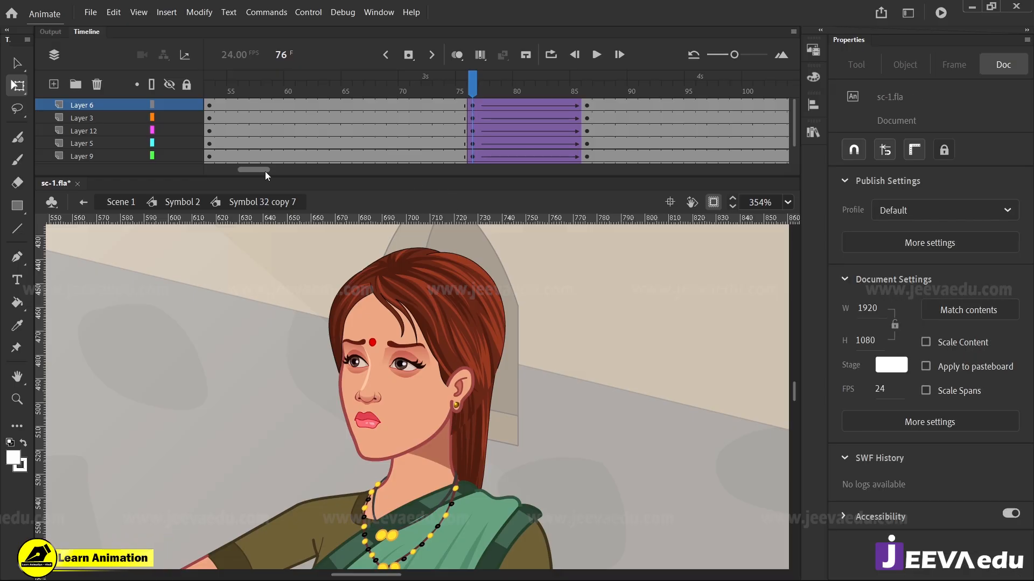
Return to frame 53 and shift the head slightly toward the face side to X 54.25
drag(265, 171, 254, 172)
click(394, 106)
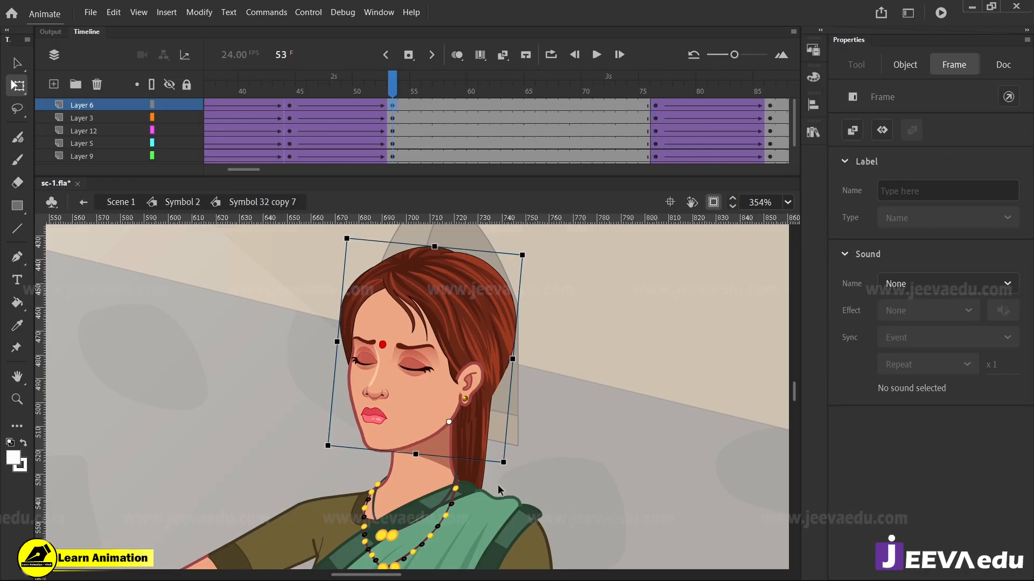
drag(468, 395, 463, 397)
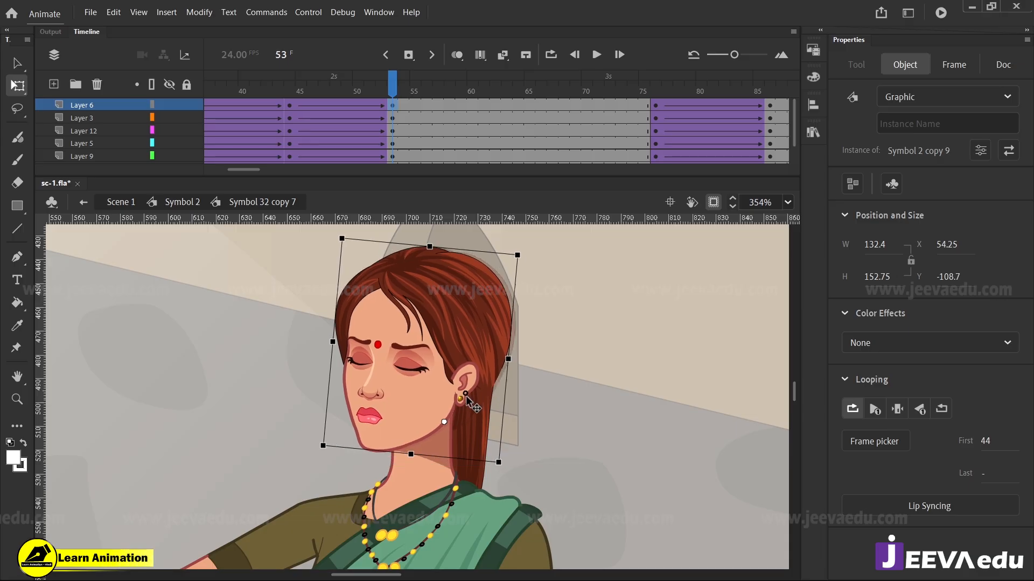
Replace Layer 6's frame 76 keyframe with one holding the frame 75 head pose, and create a classic tween from it
click(655, 106)
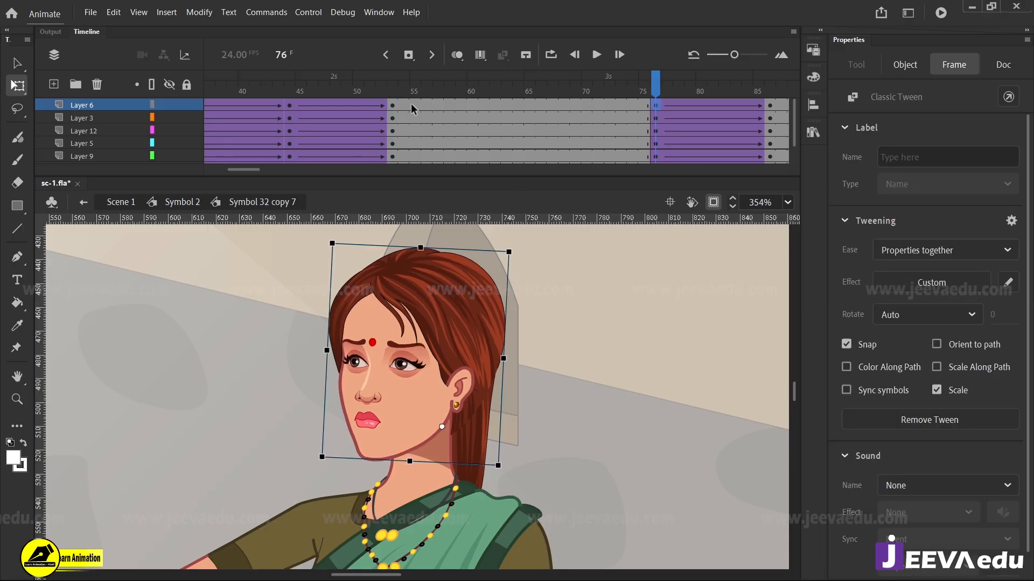
click(647, 104)
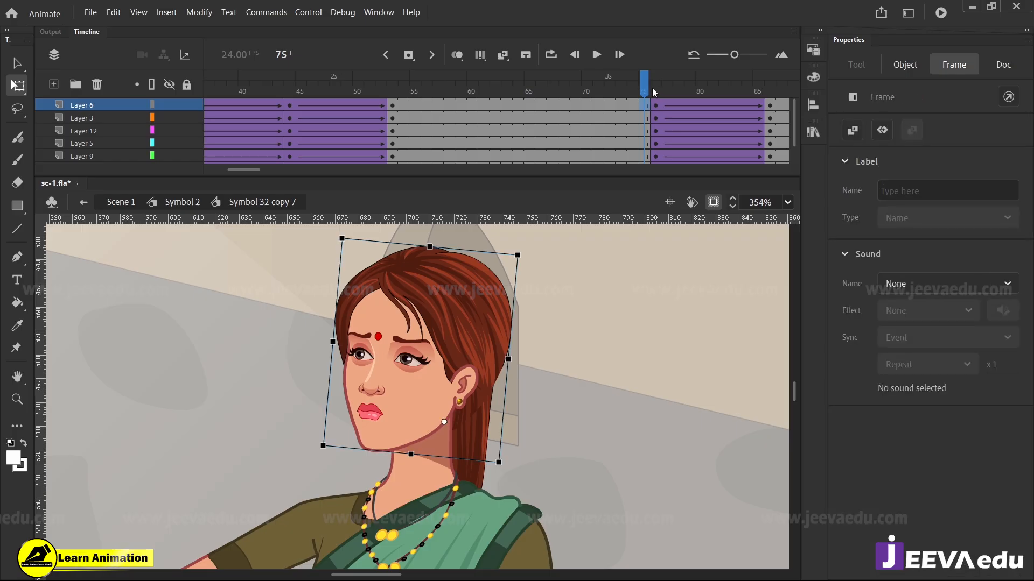
key(period)
click(646, 105)
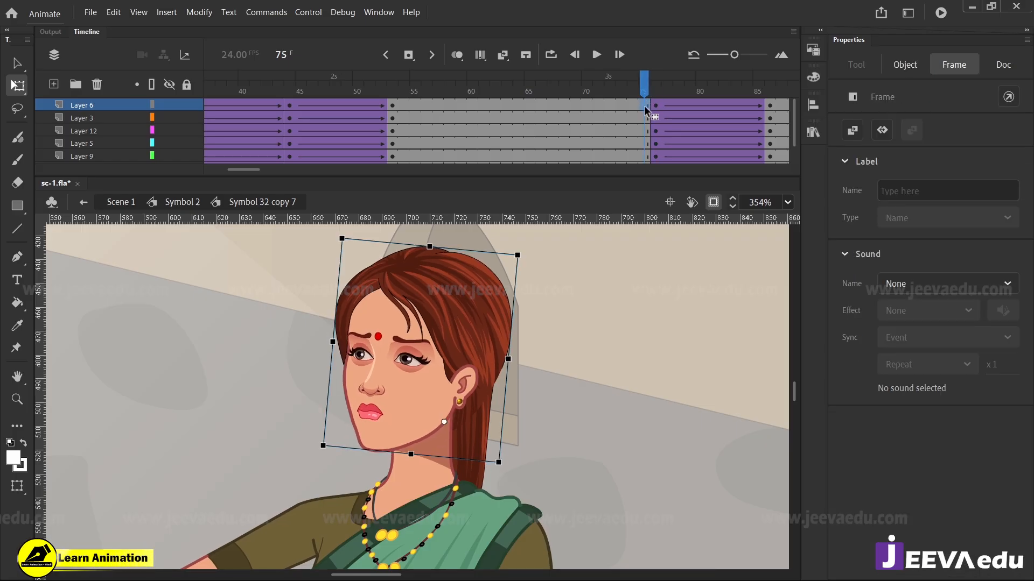
right_click(656, 108)
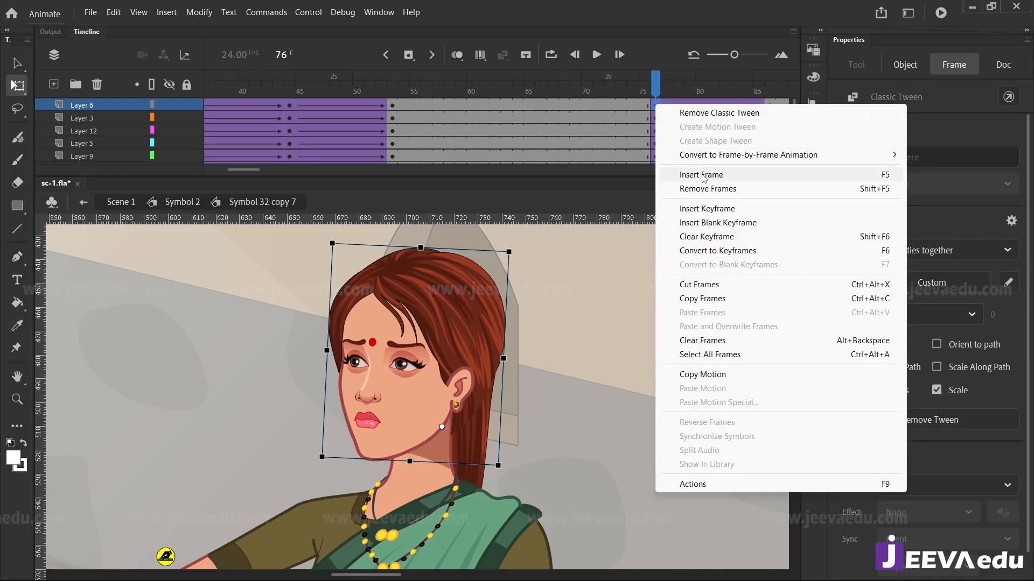
click(698, 237)
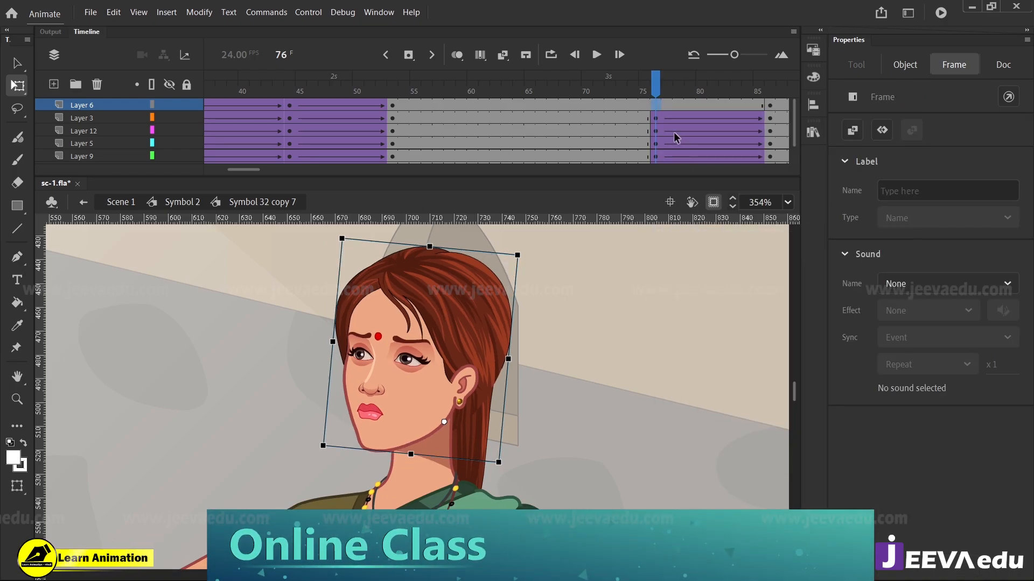
right_click(694, 106)
click(734, 112)
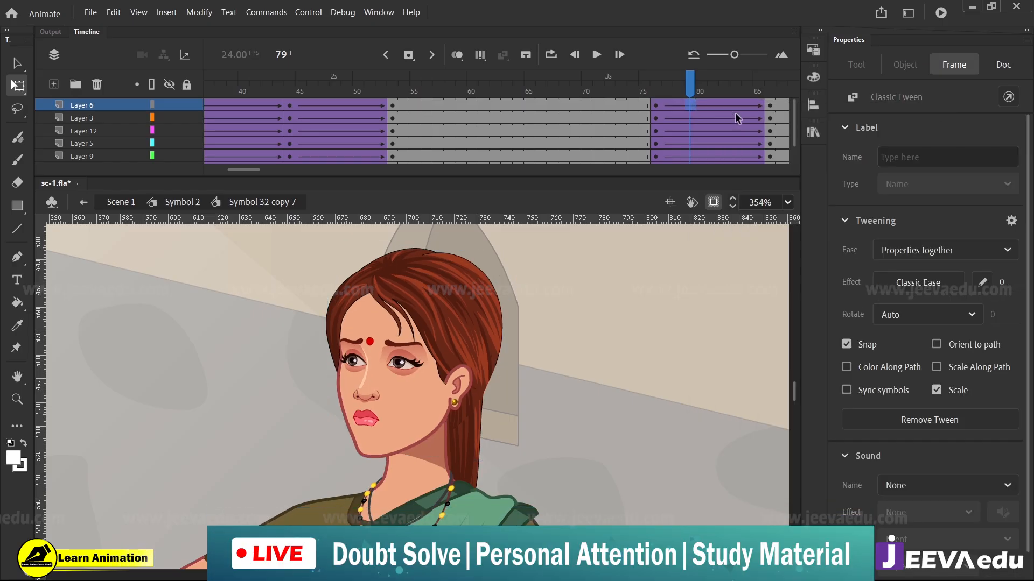
Review the head's motion on the whole seated figure, ending at frame 1
click(699, 116)
drag(690, 80, 510, 113)
key(comma)
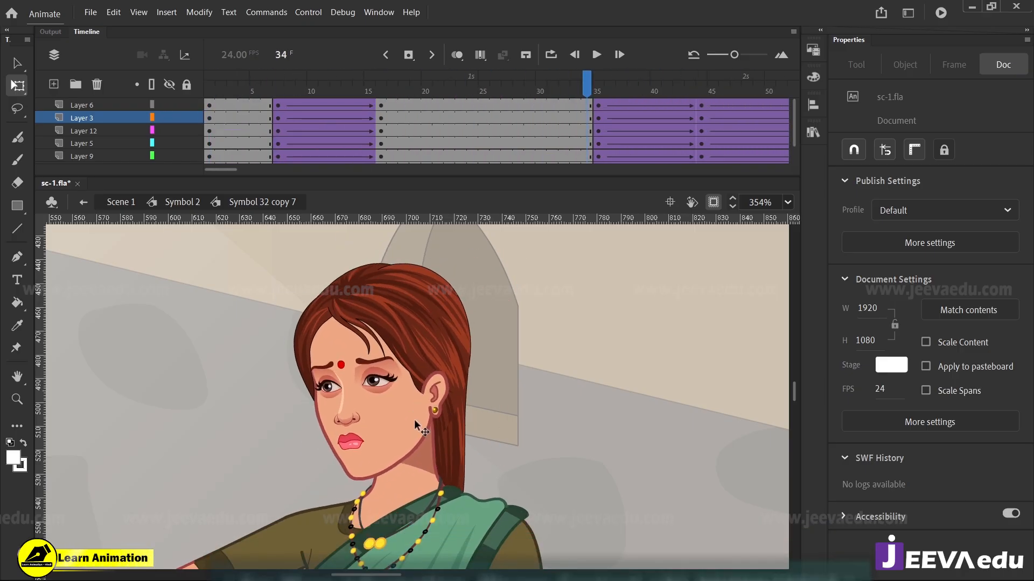
key(ctrl+minus)
key(ctrl+minus)
drag(548, 78, 376, 156)
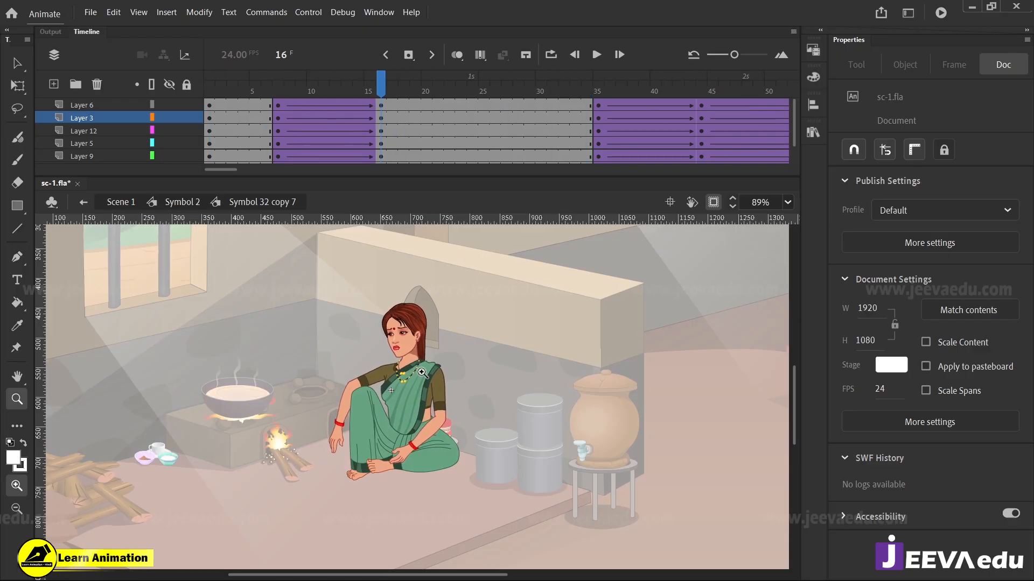
drag(280, 289, 544, 502)
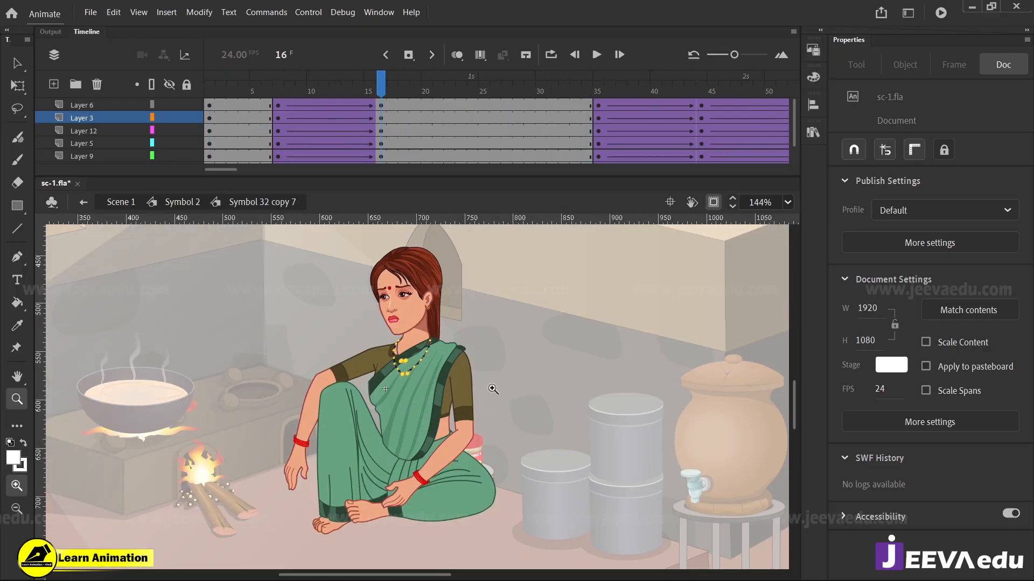
key(shift+comma)
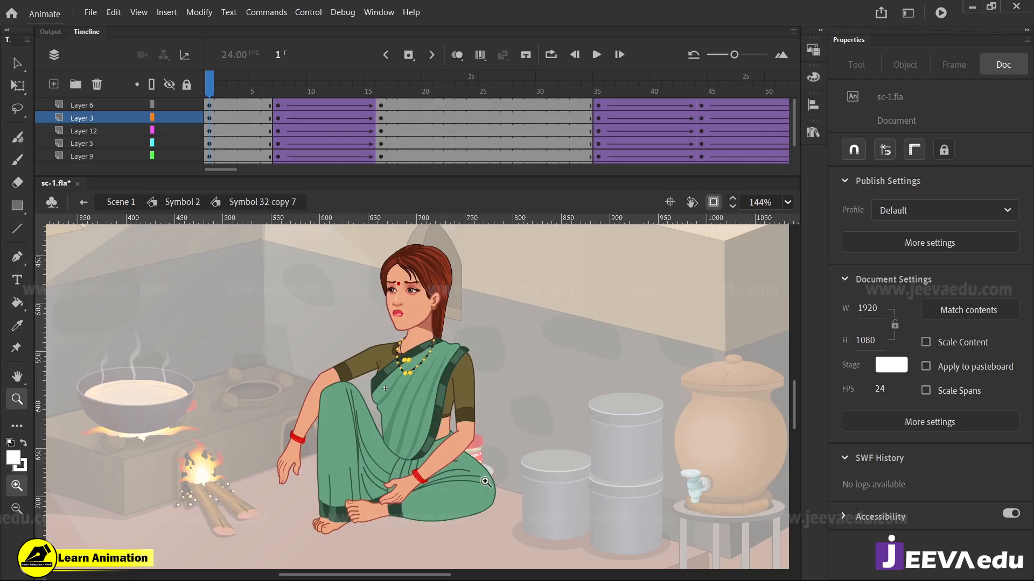
Try moving the sari drape and necklace symbol off the torso in frame 1, and undo the move
key(v)
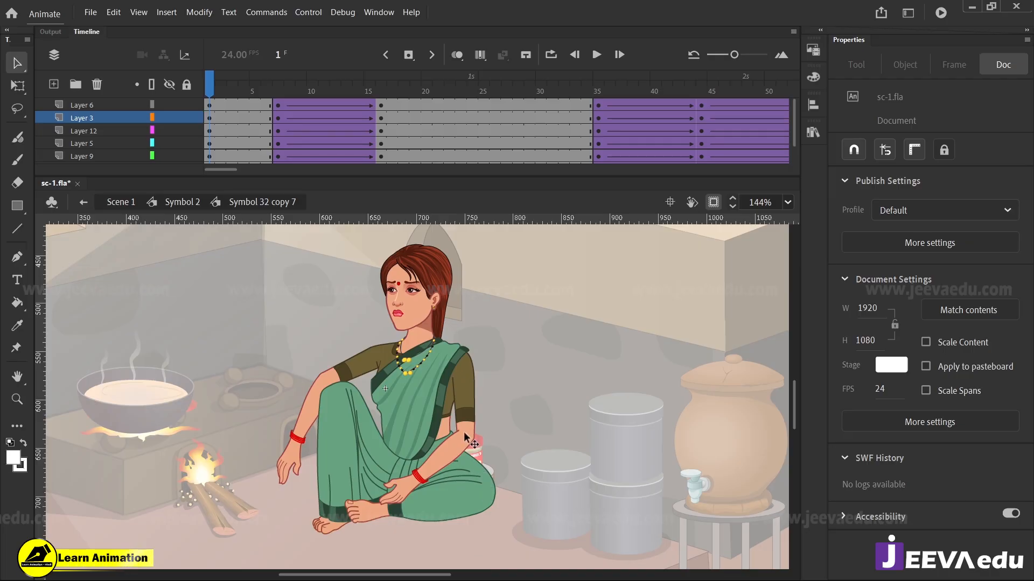
click(419, 412)
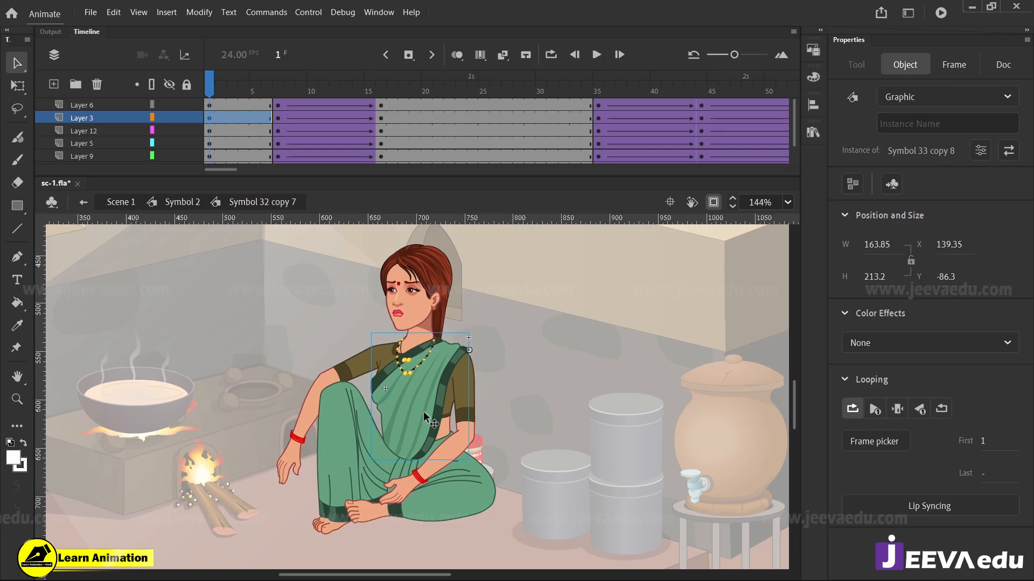
click(374, 335)
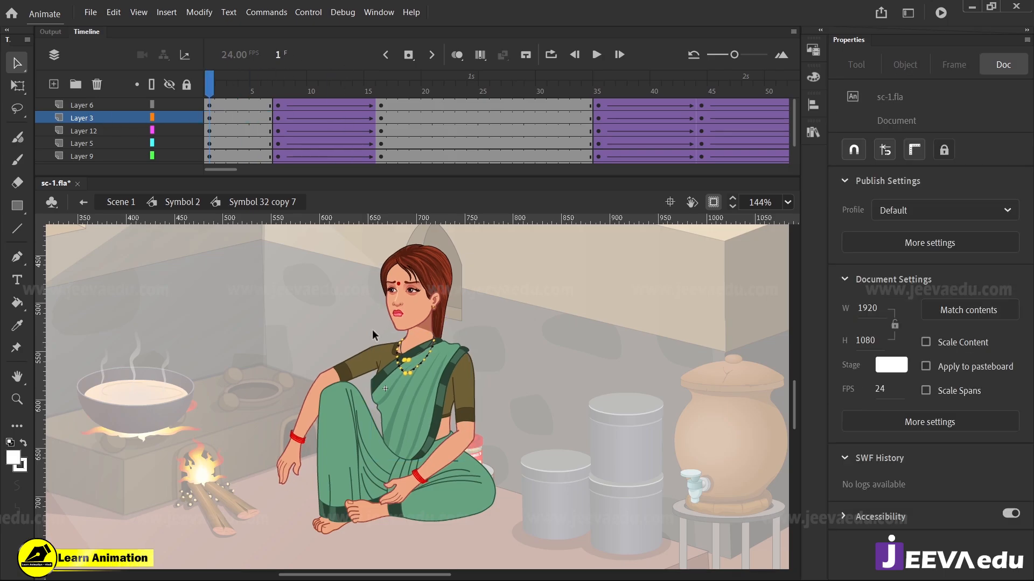
click(407, 413)
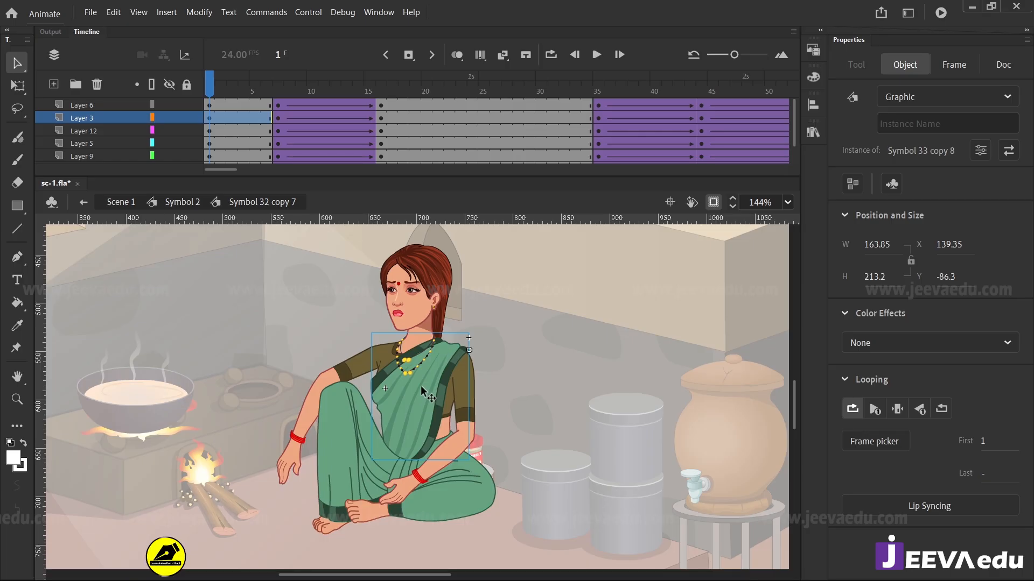
drag(422, 398, 307, 411)
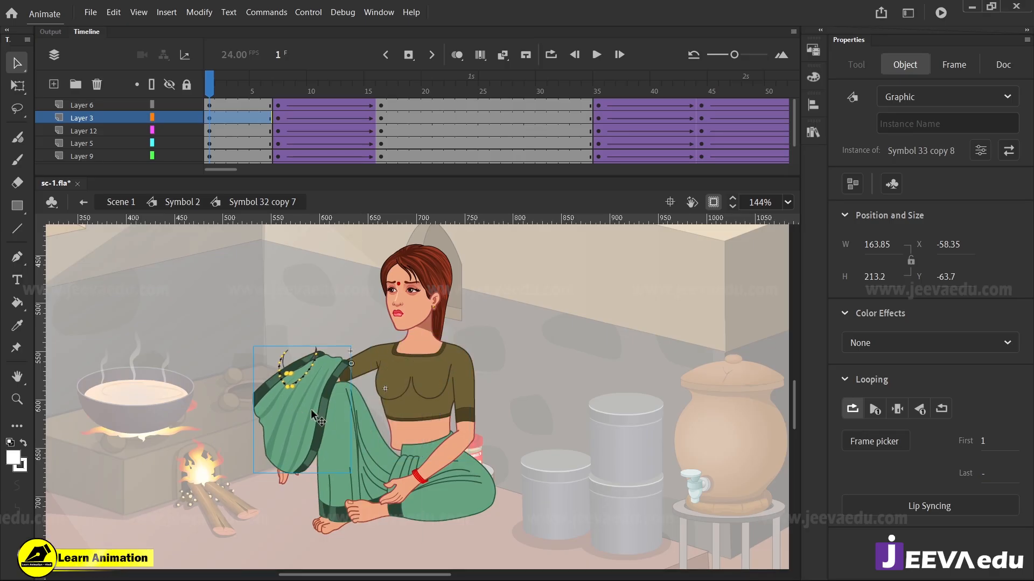
key(ctrl+z)
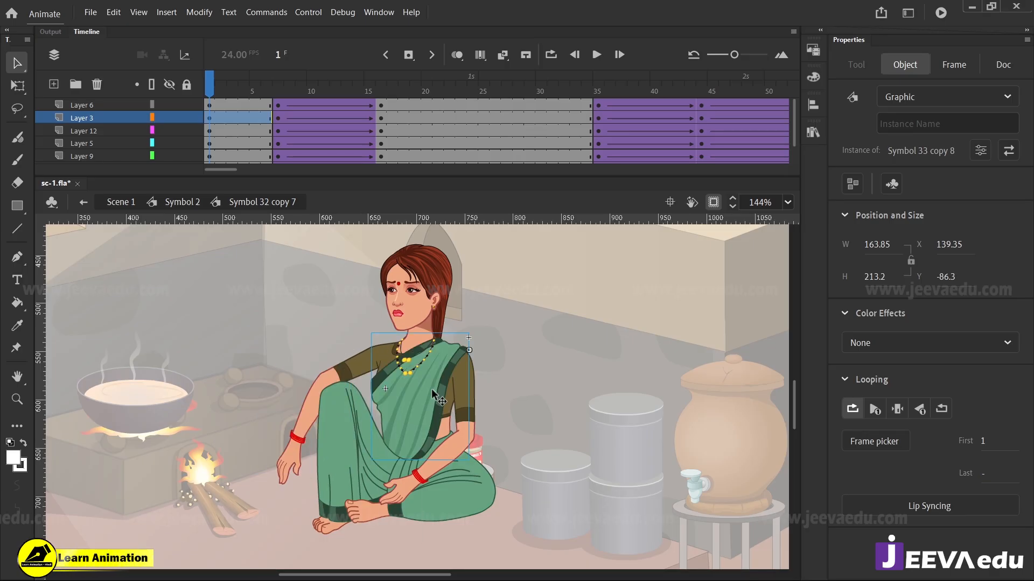
Break the frame 1 sari drape symbol apart and check its drape and necklace groups separately, undoing any test move
key(ctrl+b)
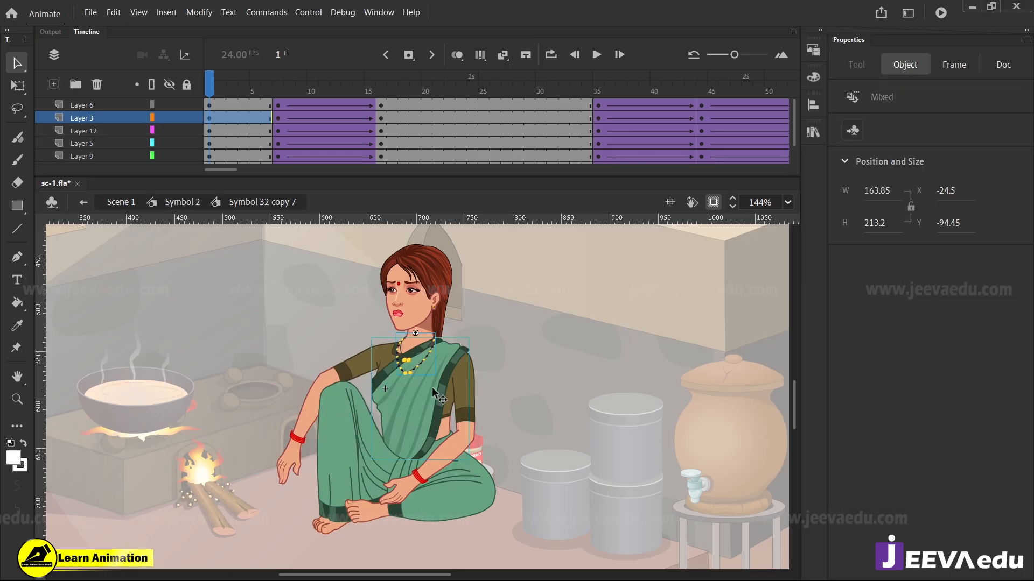
click(498, 384)
click(436, 393)
drag(436, 393, 315, 385)
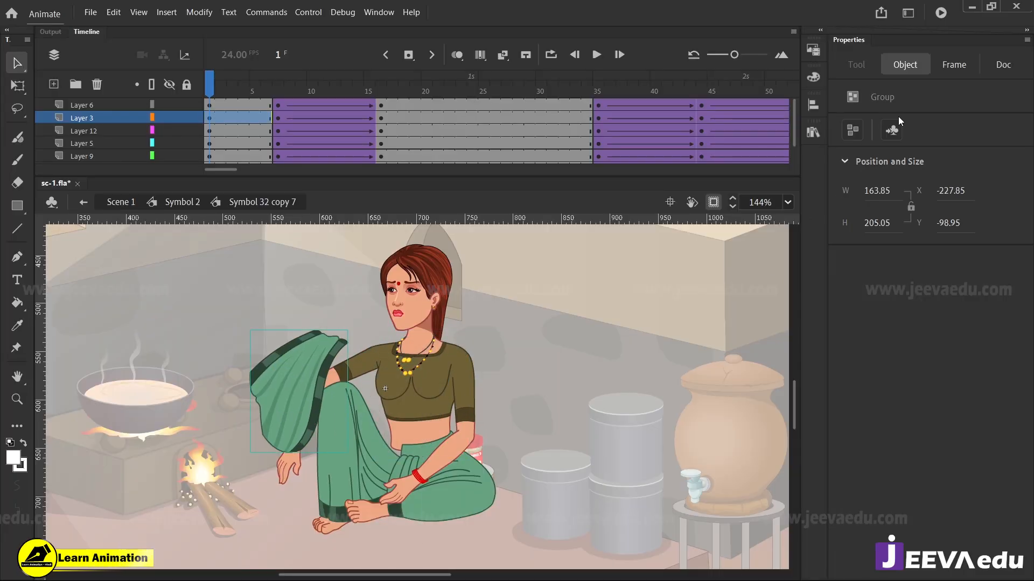
key(ctrl+z)
click(411, 372)
mouse_move(411, 371)
mouse_down()
mouse_move(291, 368)
mouse_move(409, 379)
mouse_up()
key(ctrl+b)
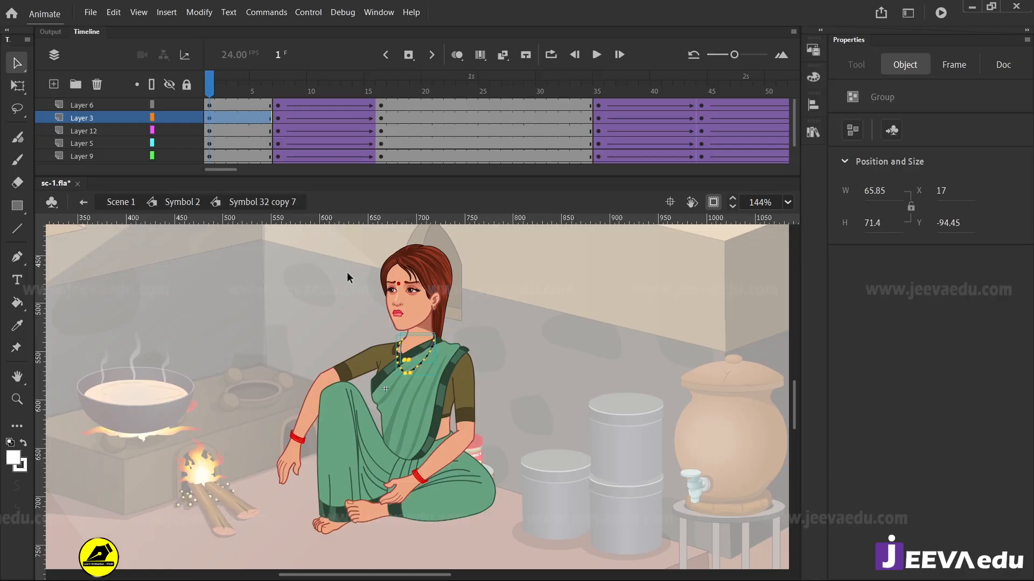
click(426, 415)
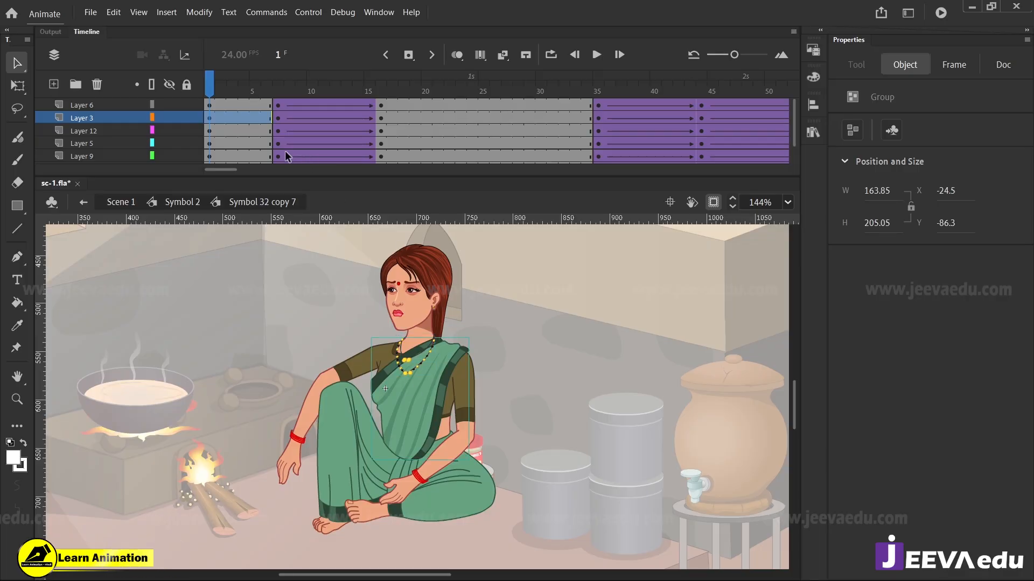
Add a keyframe at frame 4 on Layer 3 and create a classic tween before it, converting the groups to symbols
click(242, 88)
click(245, 122)
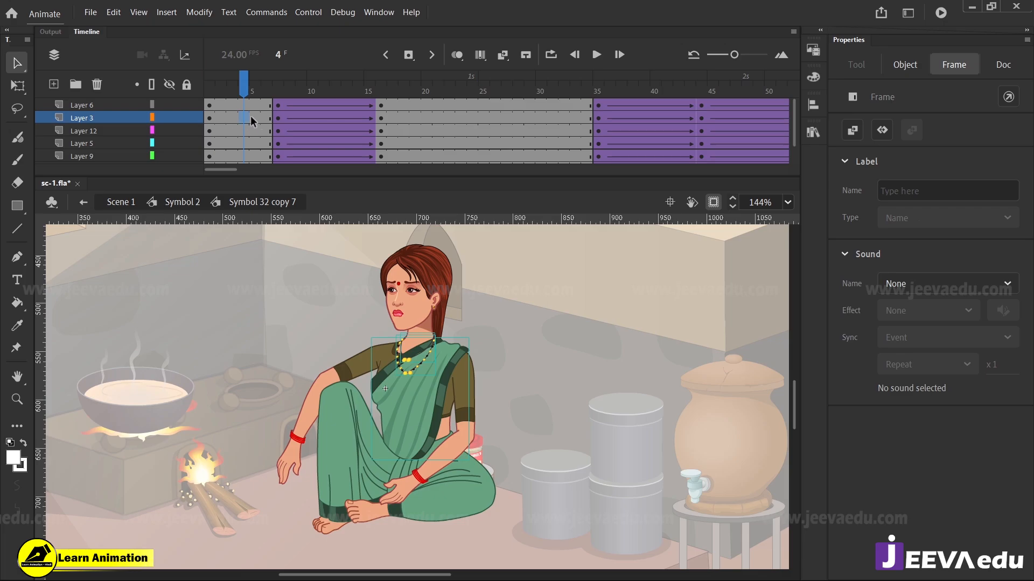
key(F6)
right_click(232, 118)
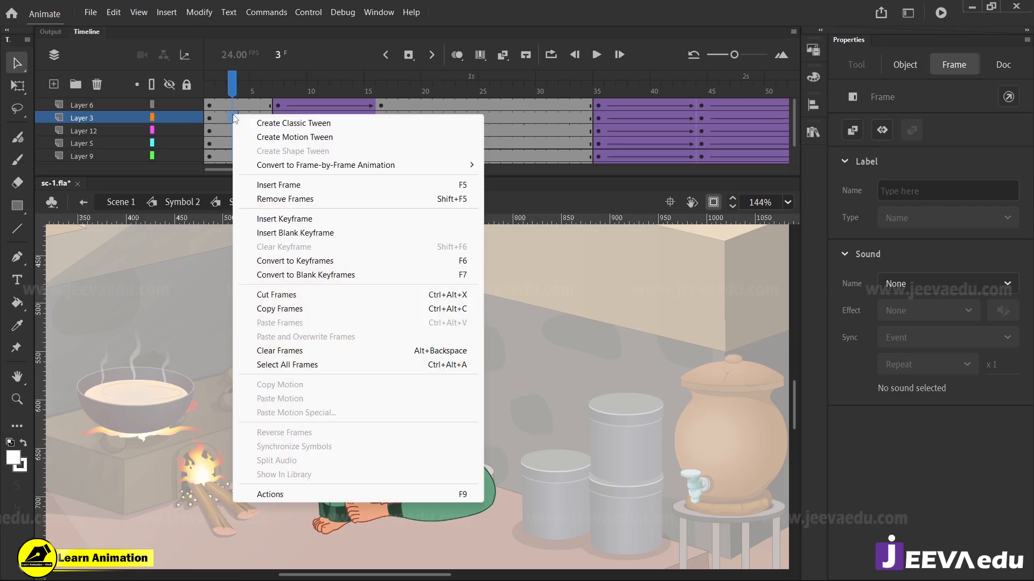
click(299, 136)
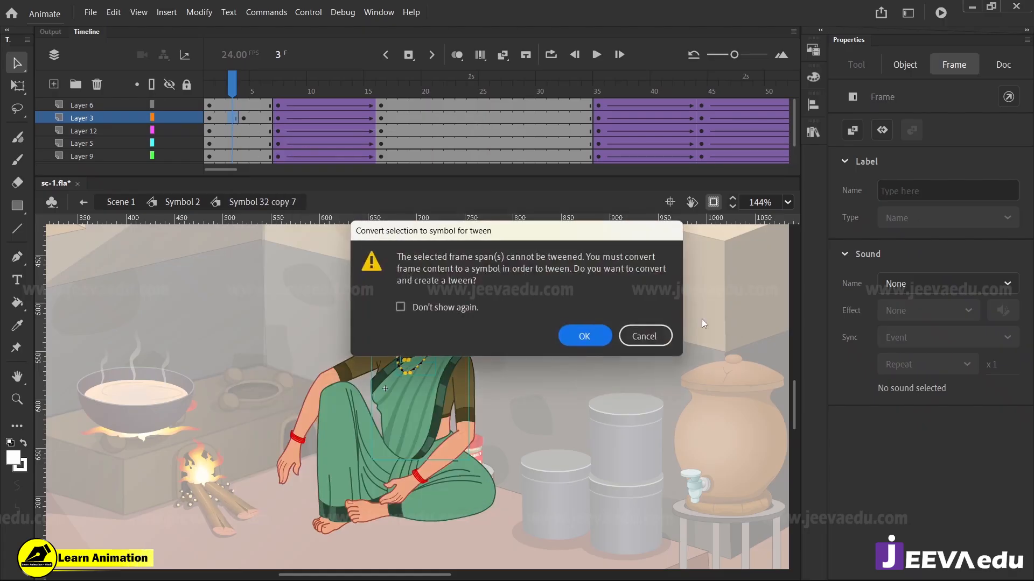
drag(550, 232, 474, 278)
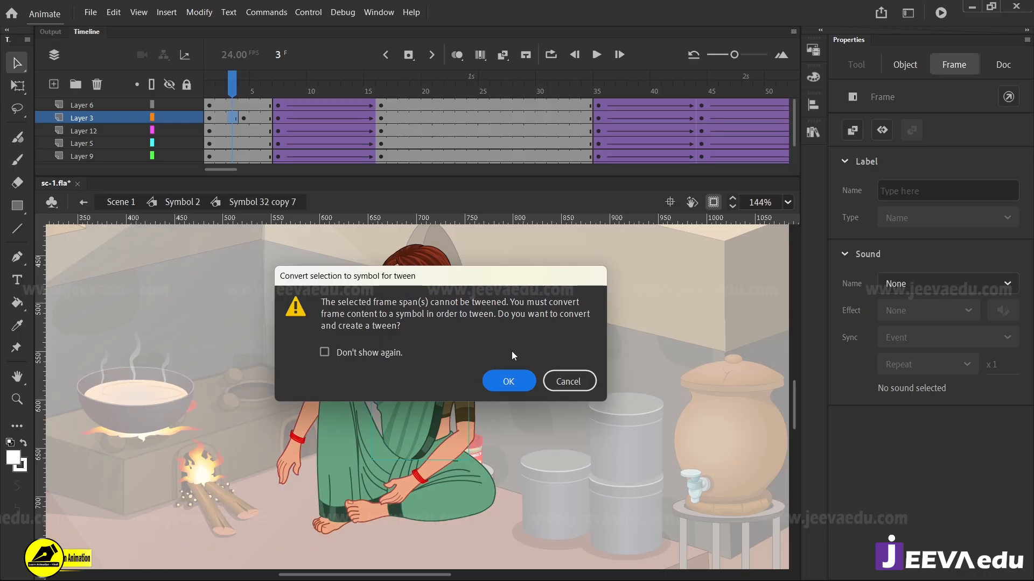
click(511, 381)
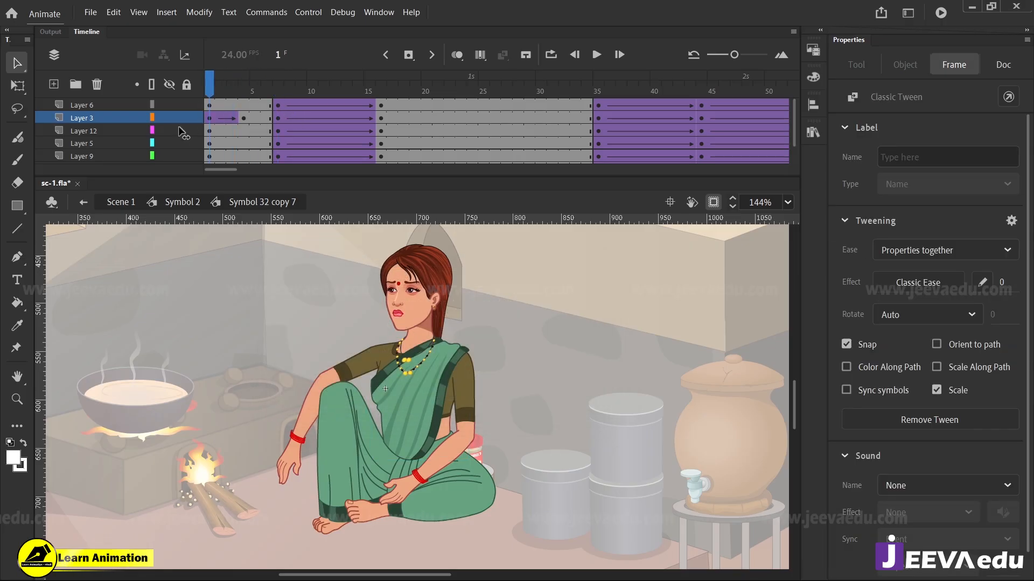
Compare which symbol the sari drape uses in the Layer 3 keyframes at frames 4 and 1
click(244, 81)
click(244, 120)
click(400, 404)
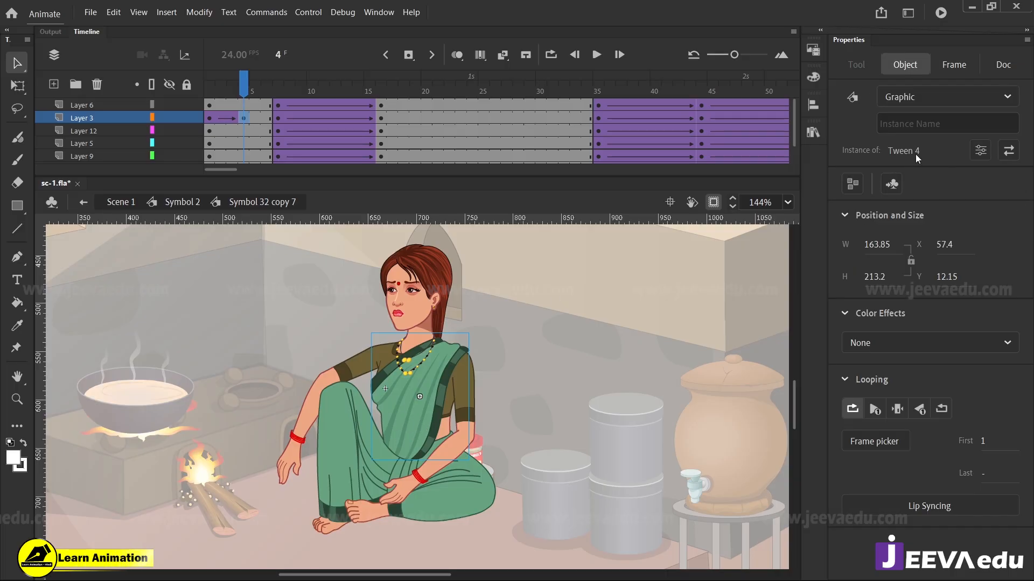
click(211, 87)
click(409, 391)
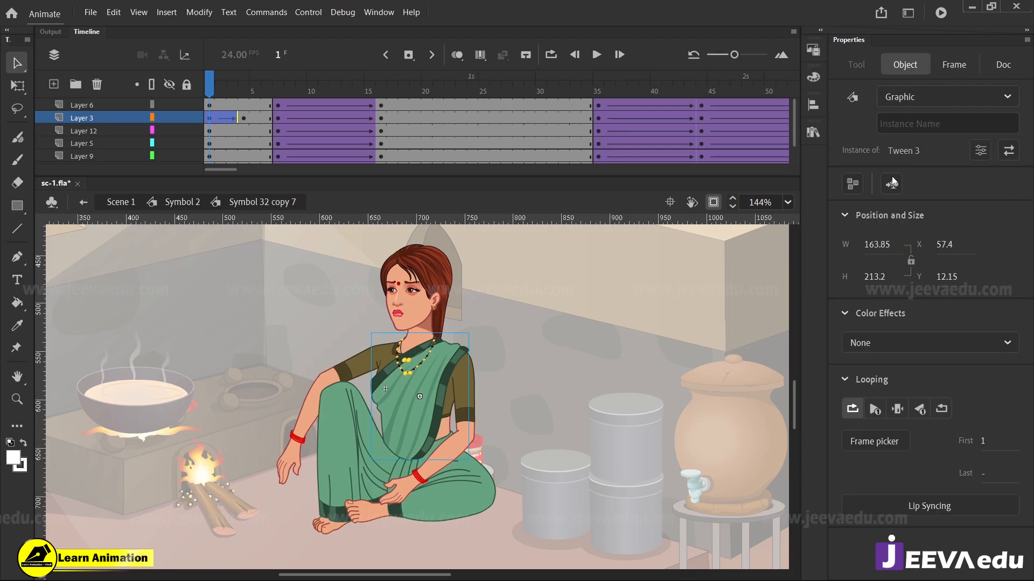
Open the library and locate the symbol used by the frame 1 sari drape
click(812, 133)
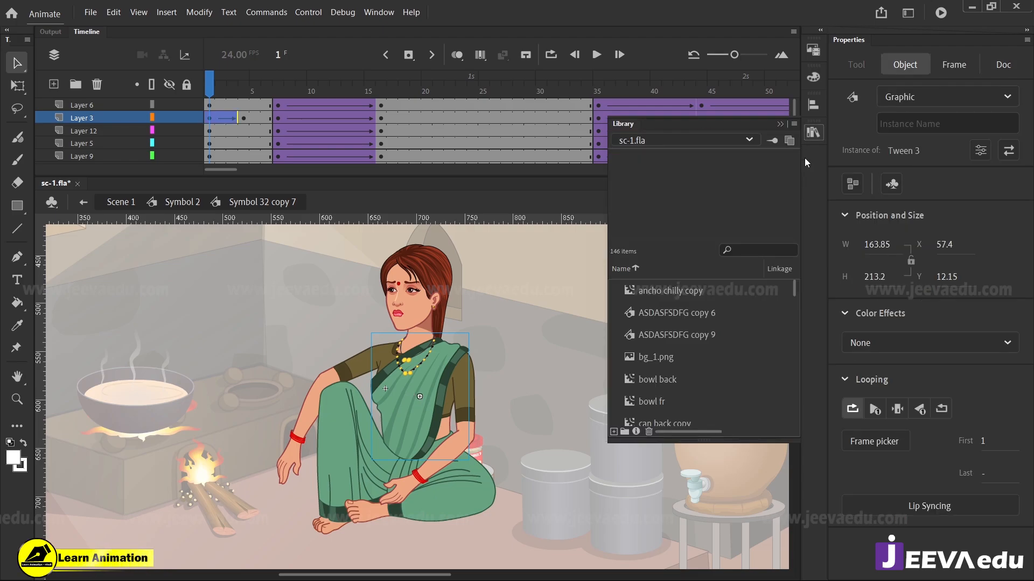
scroll(696, 350, down, 5)
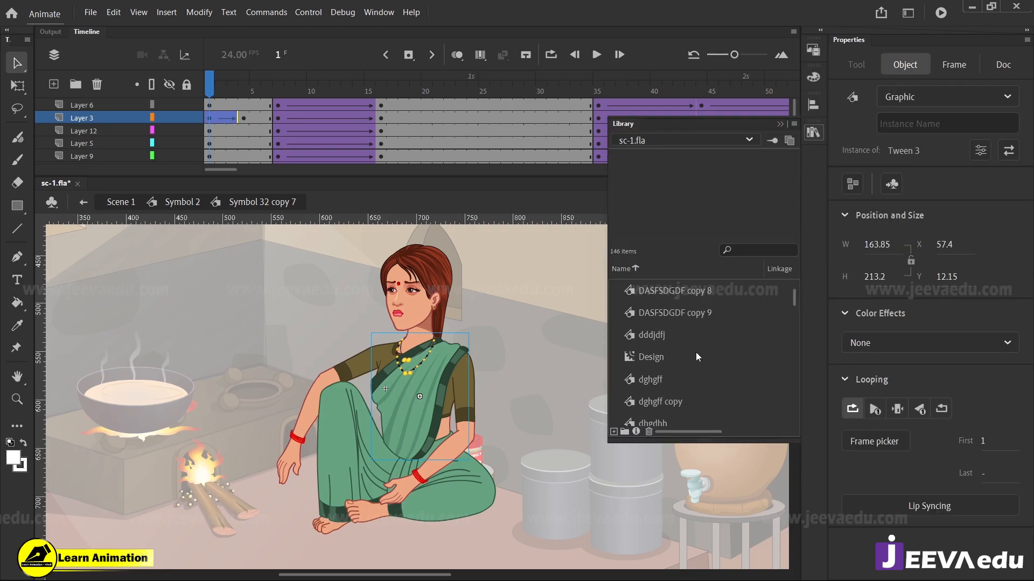
right_click(426, 409)
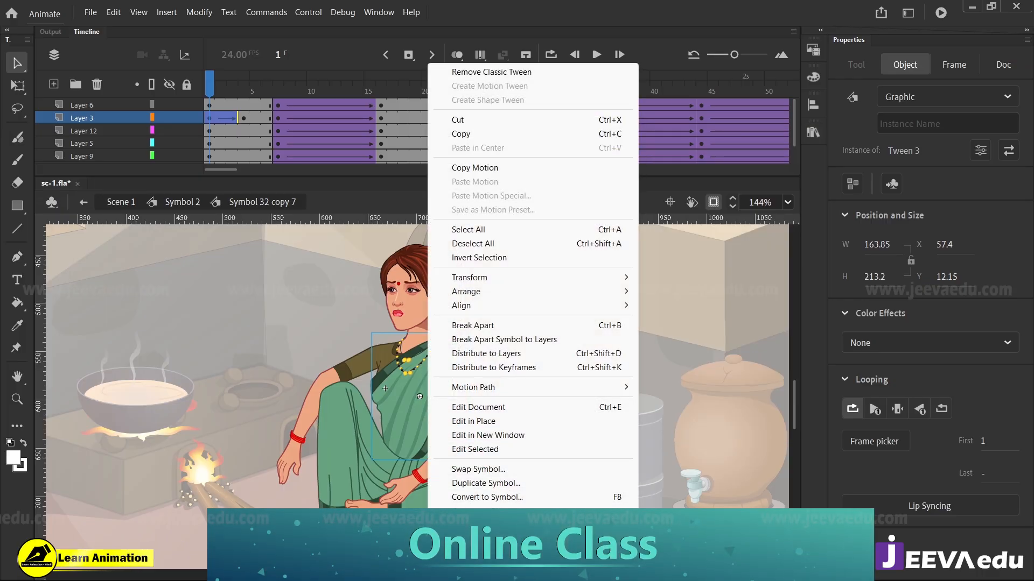
click(477, 572)
scroll(686, 381, down, 1)
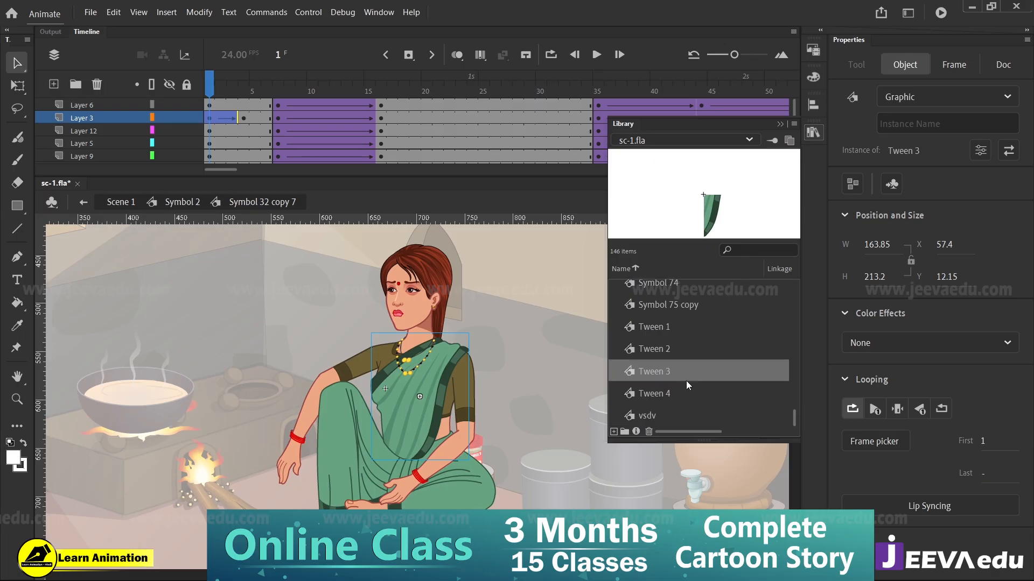
Examine the Tween 1, Tween 2 and Tween 3 symbols, close the library, and return to frame 4 on Layer 3
click(657, 329)
click(661, 348)
click(661, 363)
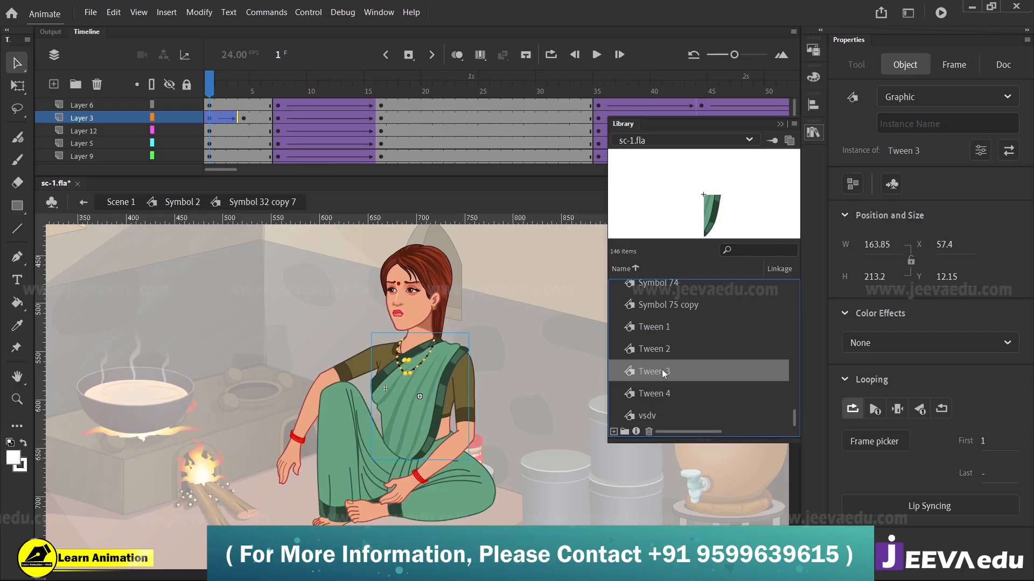
click(659, 350)
click(662, 372)
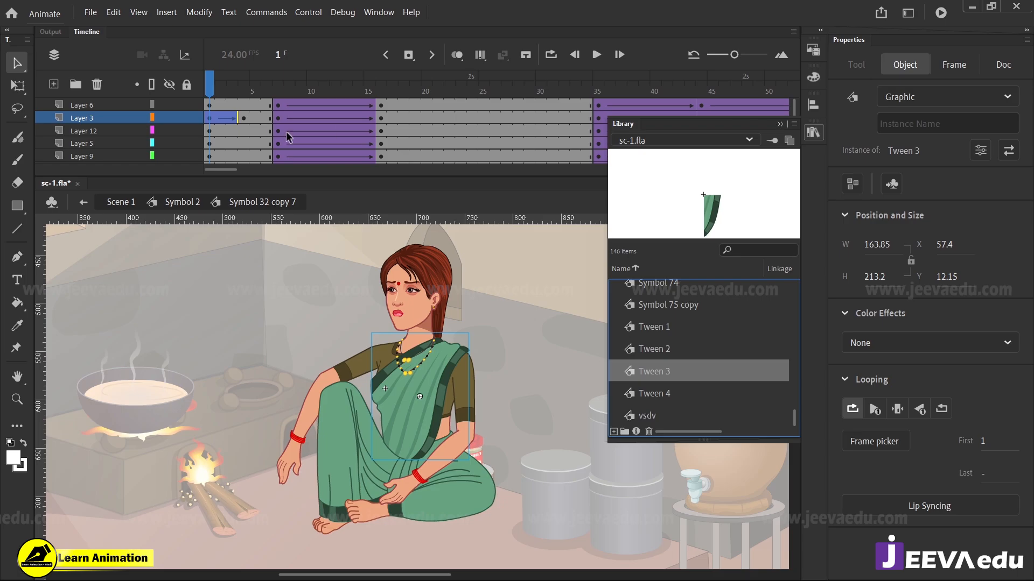
click(783, 125)
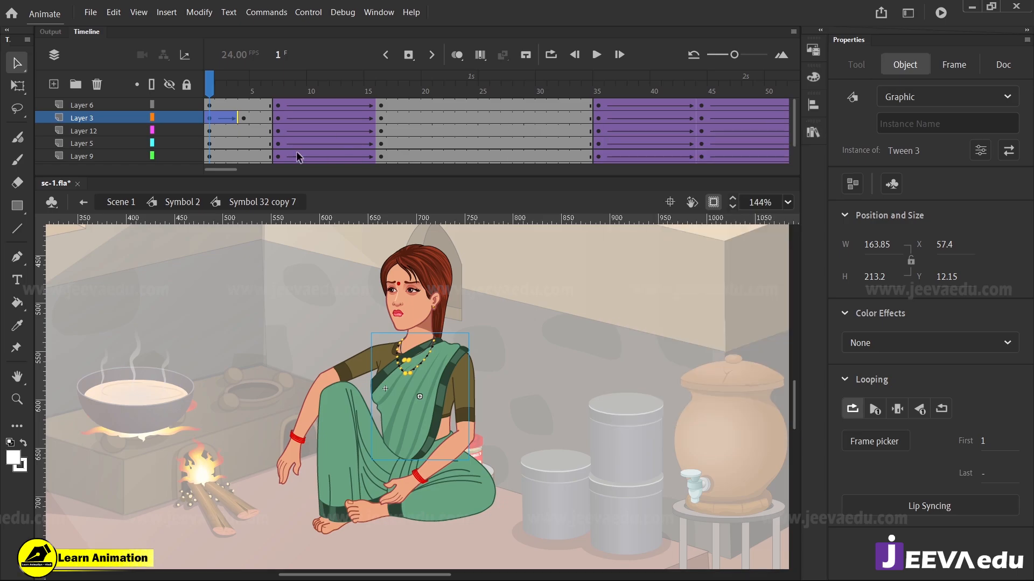
click(243, 118)
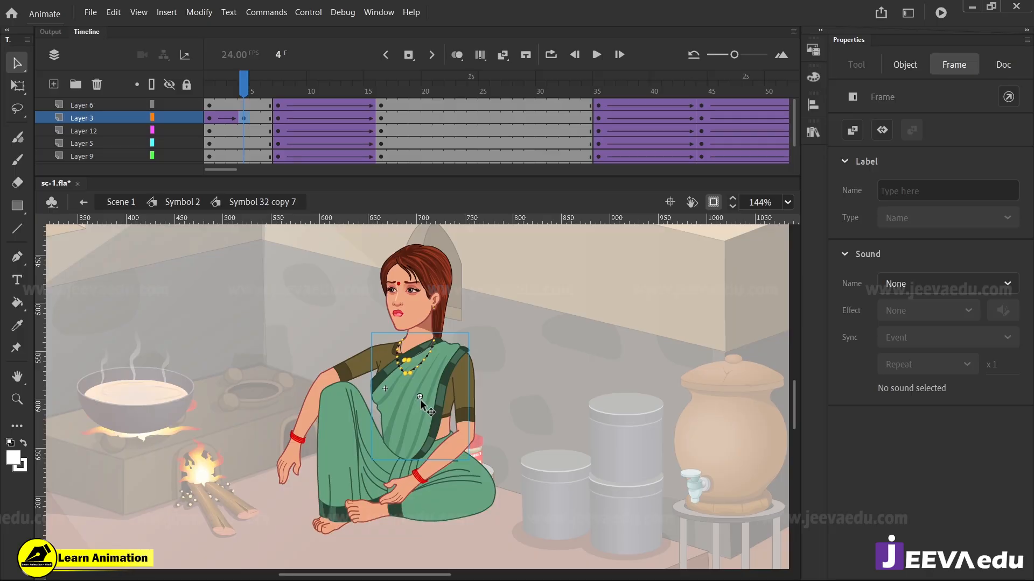
Remove the classic tween between frames 1 and 4 on Layer 3 and clear the keyframe at frame 4
key(q)
click(420, 402)
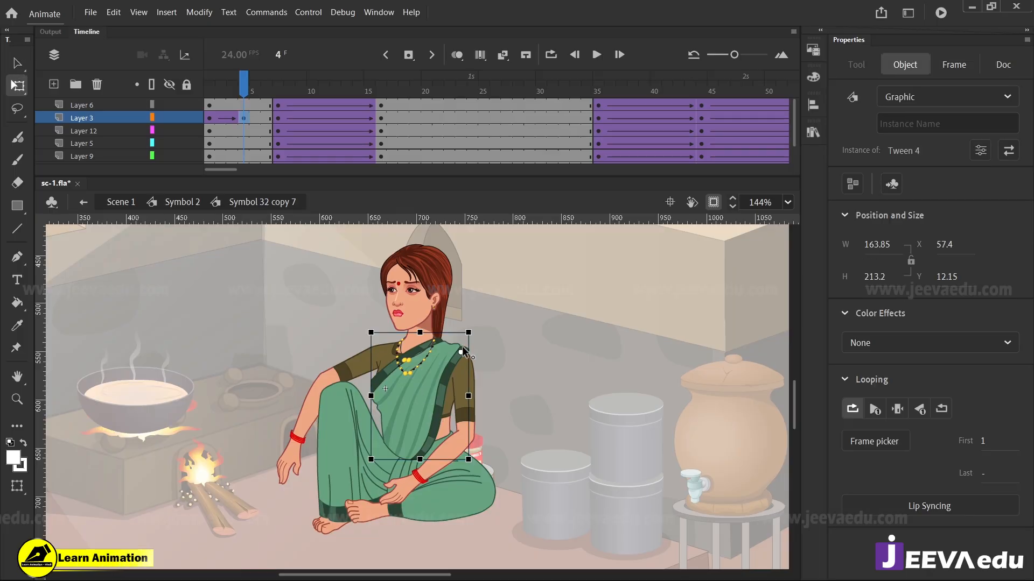
click(255, 118)
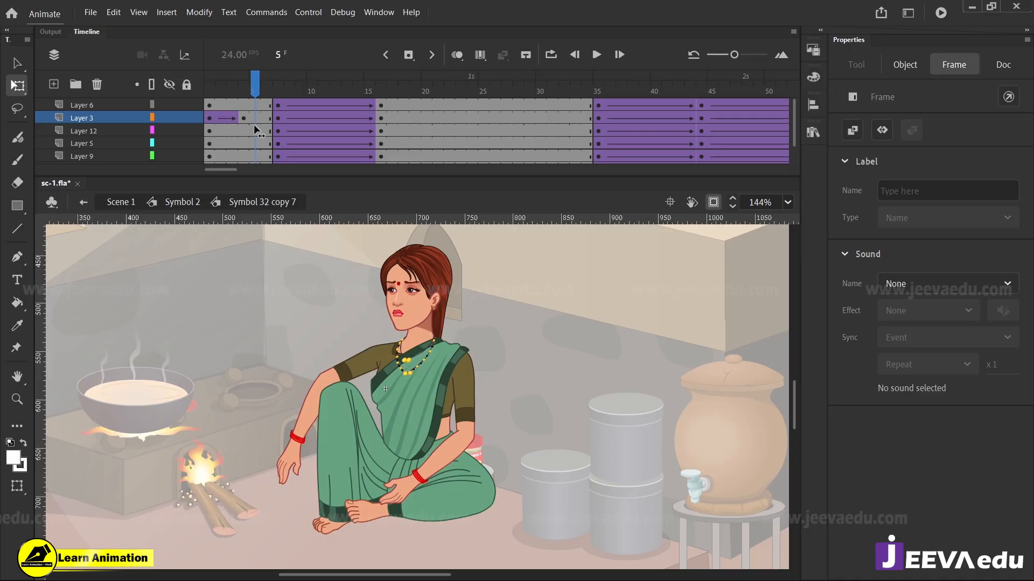
drag(254, 125, 241, 121)
right_click(232, 117)
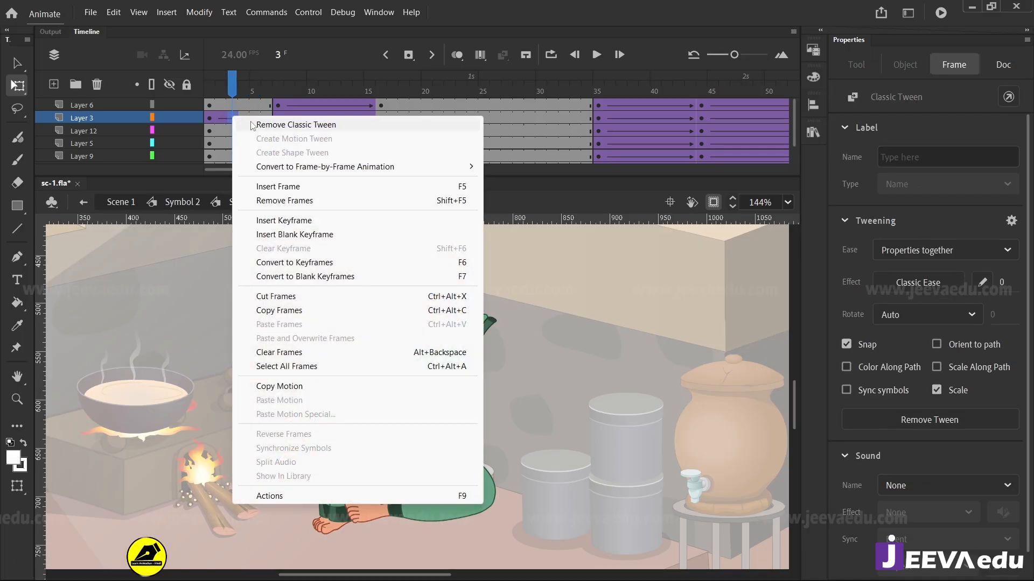
click(270, 125)
click(243, 118)
right_click(243, 118)
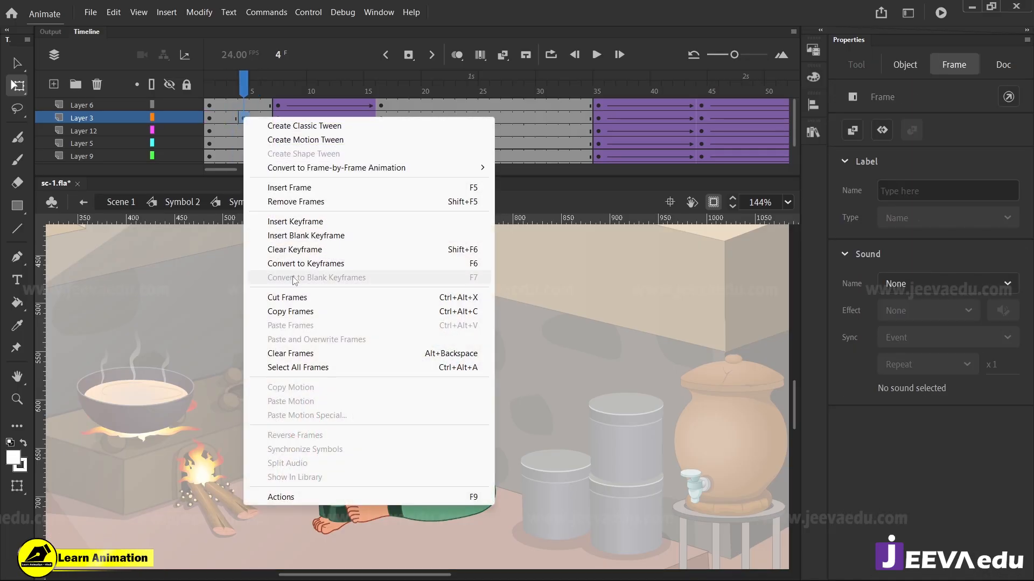
click(294, 249)
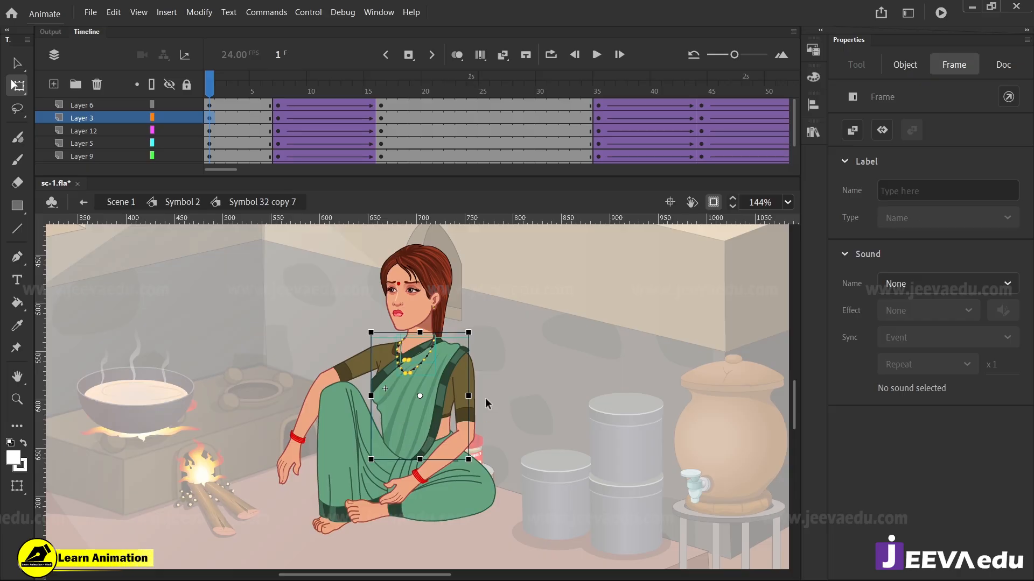
Try moving the frame 1 sari drape group off the woman's torso and back over the blouse
click(486, 399)
click(415, 396)
drag(418, 402, 305, 428)
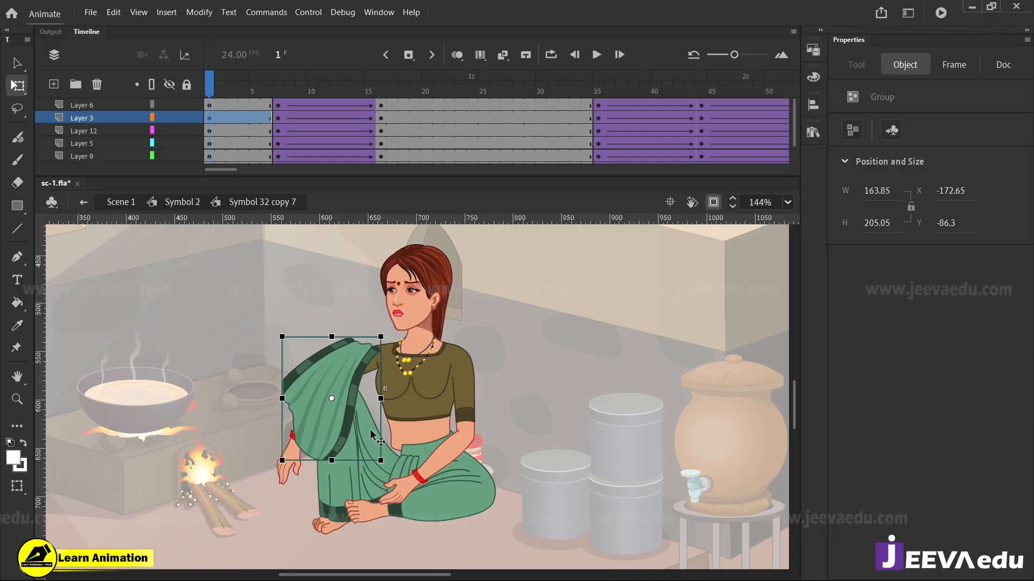
drag(372, 429, 459, 429)
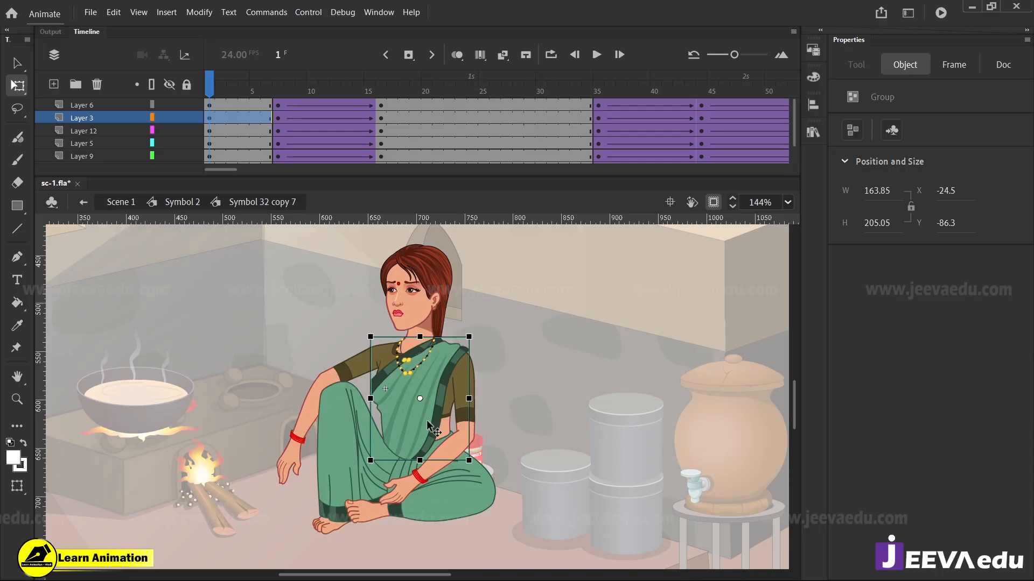
Select all of the sari drape artwork at frame 1 on Layer 3 and convert it to a graphic symbol
click(212, 119)
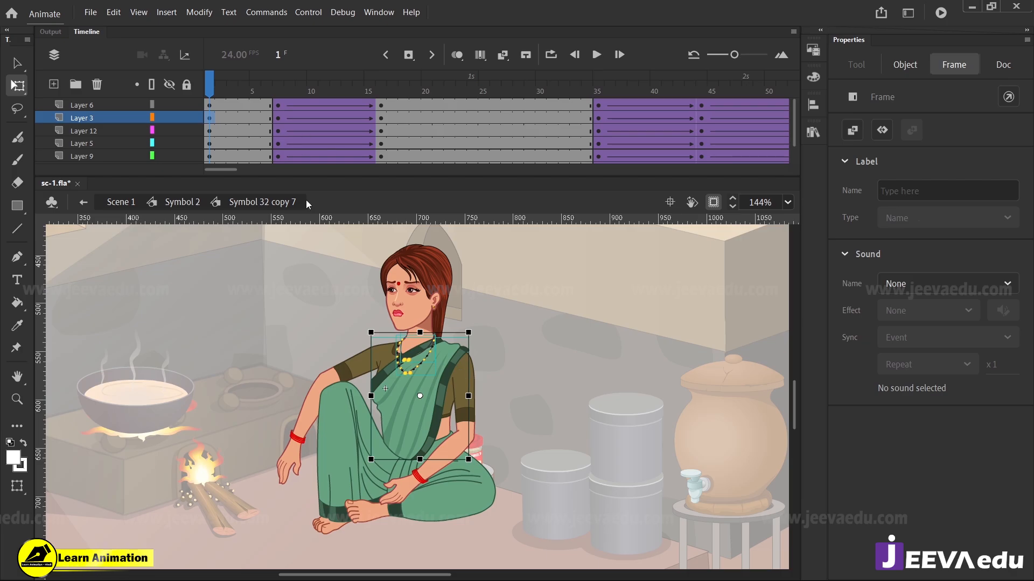
drag(419, 409, 327, 378)
key(ctrl+z)
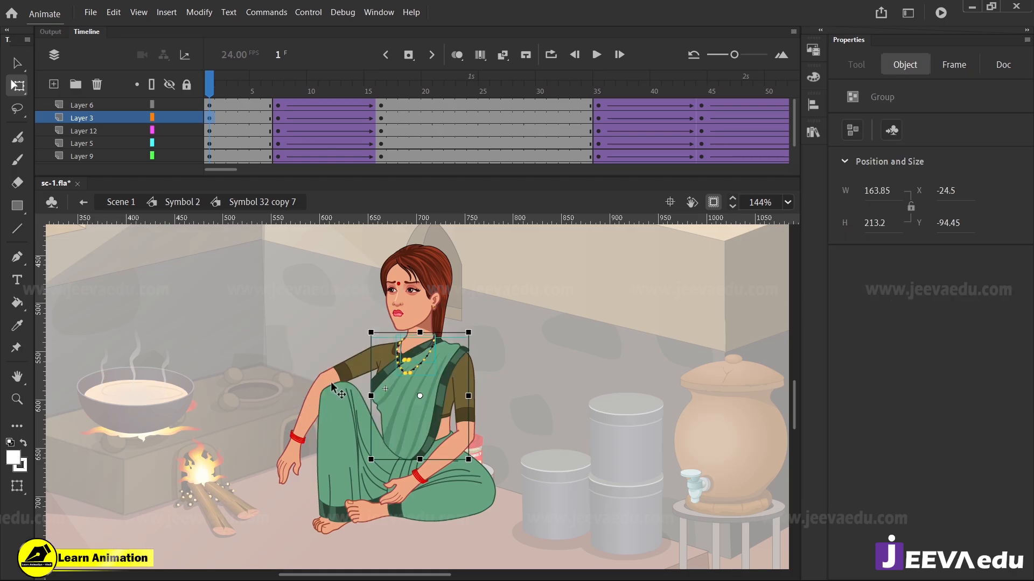
key(F8)
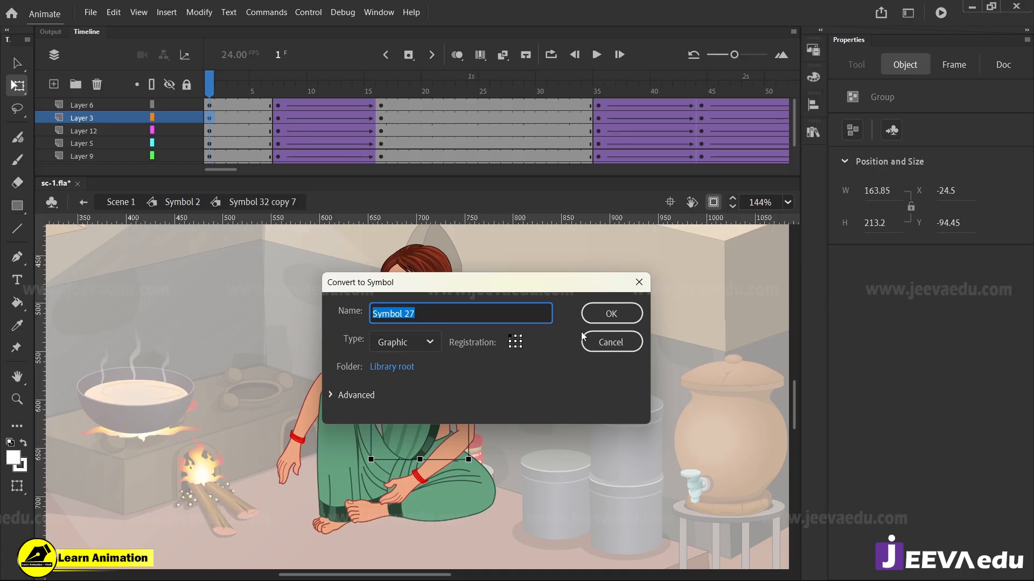
click(606, 318)
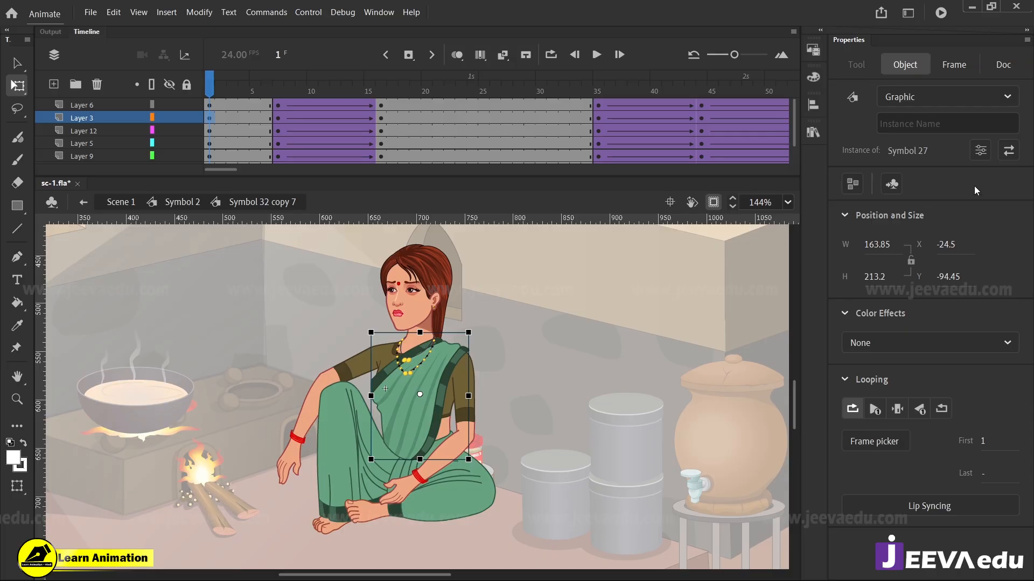
Leave the seated woman's symbol for Symbol 2 and hide Layer 9
drag(260, 80, 166, 155)
click(182, 202)
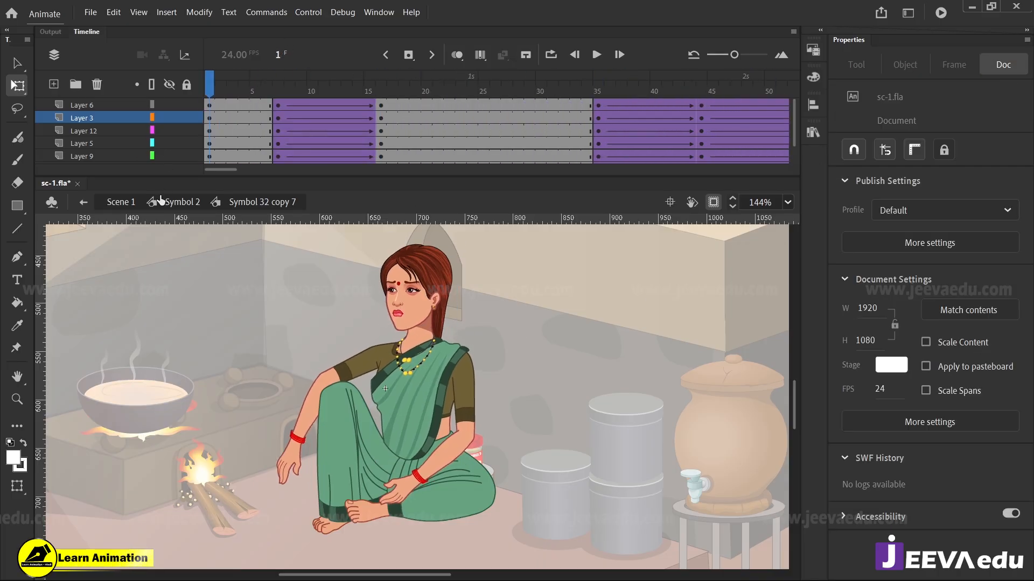
key(z)
alt+click(453, 424)
alt+click(454, 424)
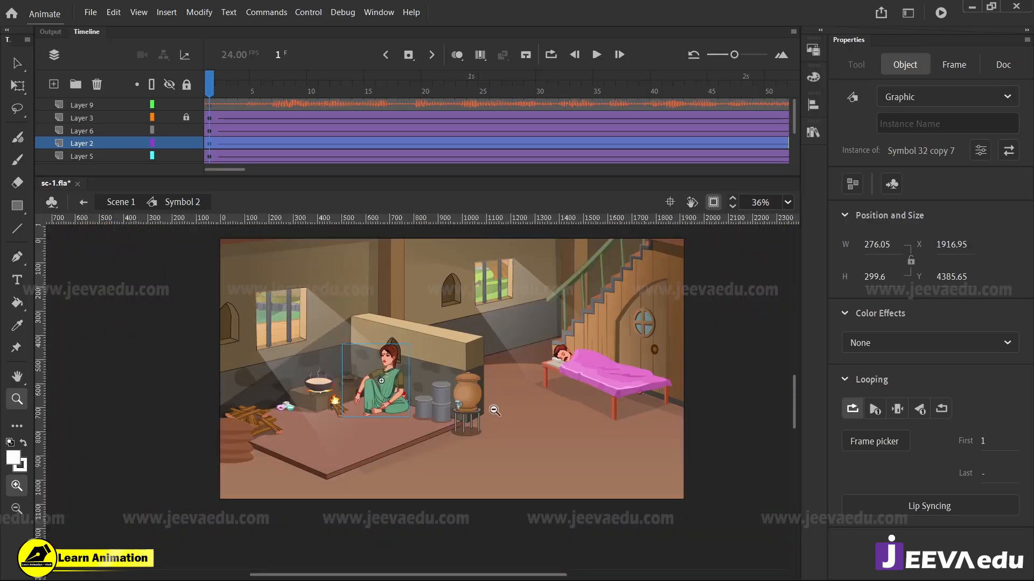
click(169, 104)
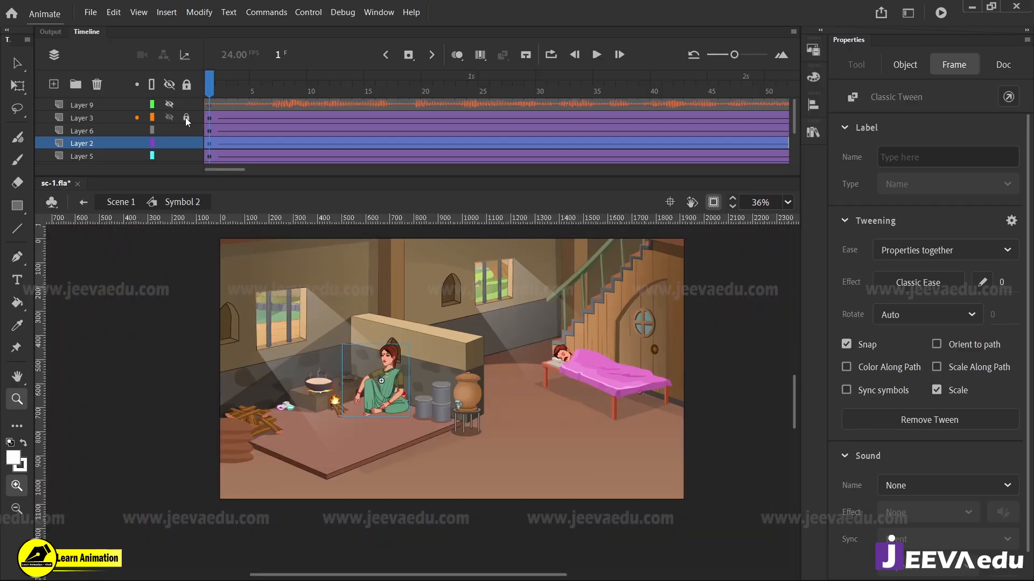
Play the Symbol 2 animation from frame 1 to review the seated woman within the room scene
click(213, 95)
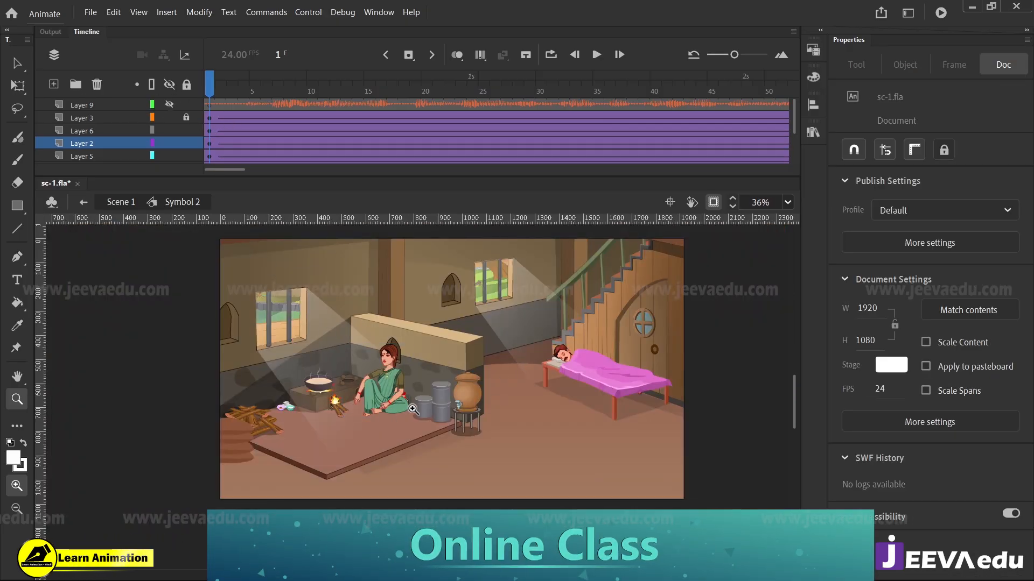
alt+click(430, 397)
drag(329, 324, 574, 470)
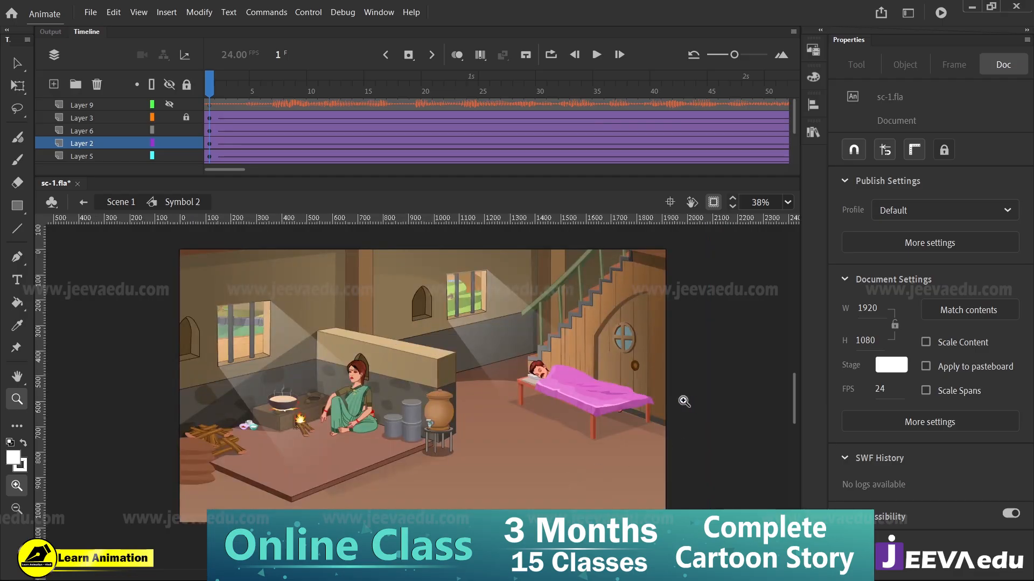
drag(541, 411, 523, 422)
key(Return)
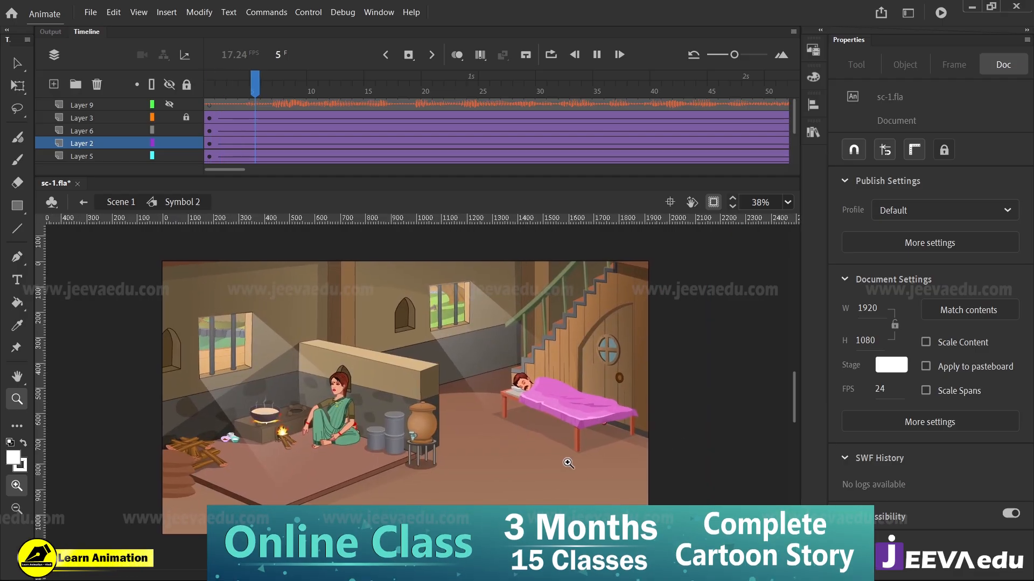